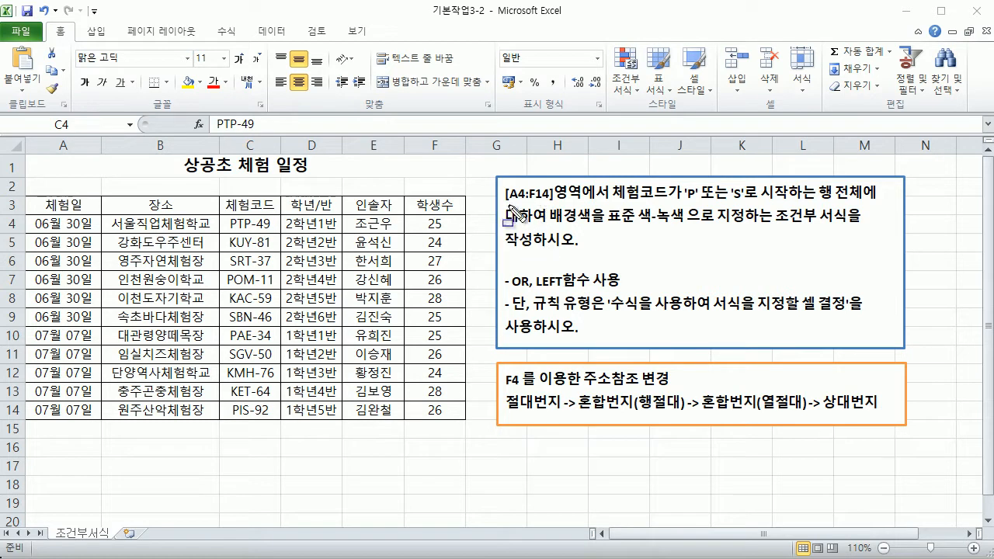
mouse_move(24, 212)
mouse_down()
mouse_move(469, 439)
mouse_move(466, 422)
mouse_up()
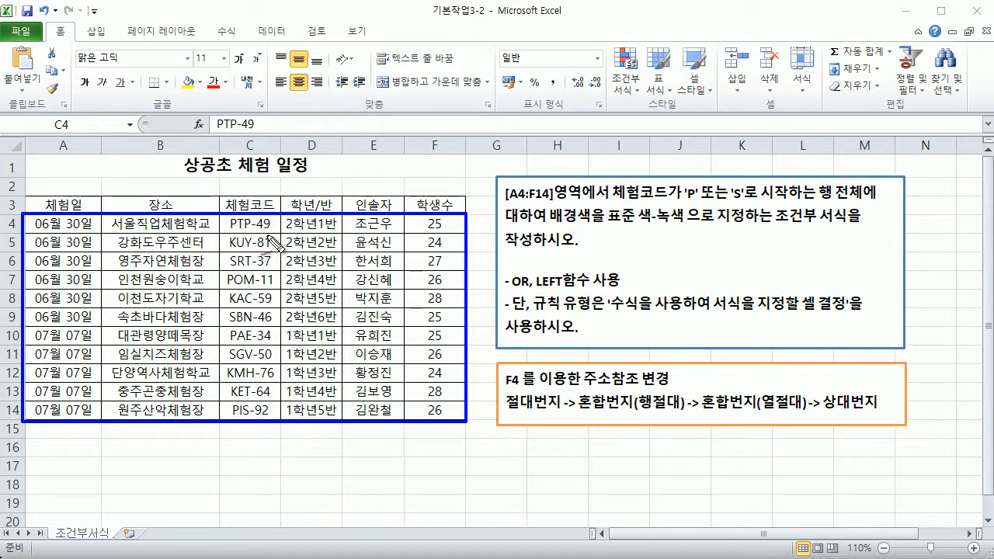
drag(225, 231, 271, 233)
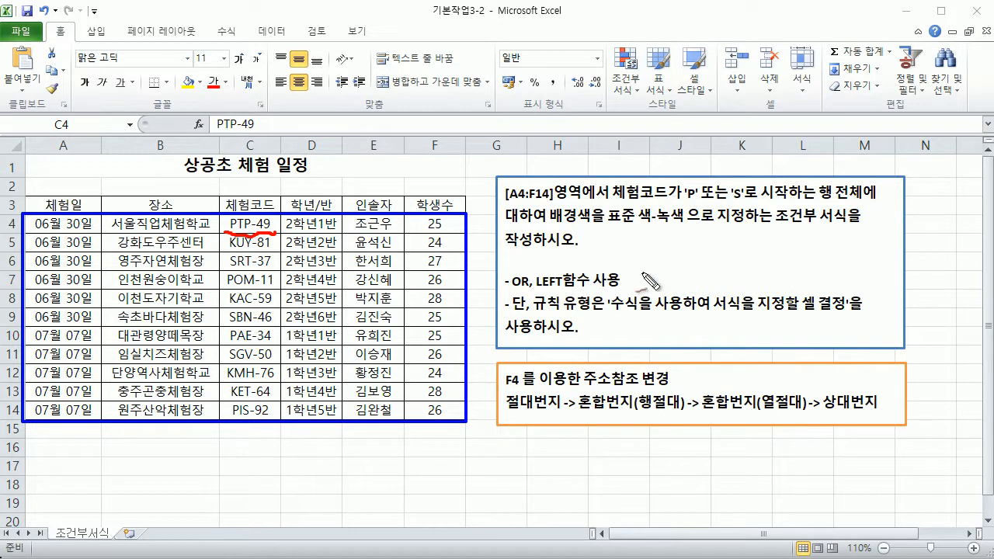
drag(684, 208, 802, 200)
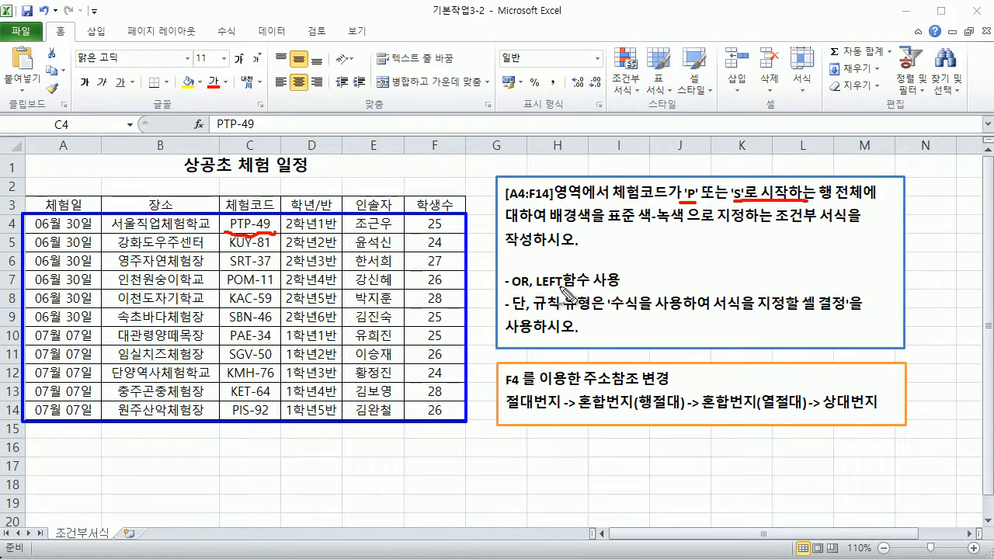
drag(536, 288, 586, 287)
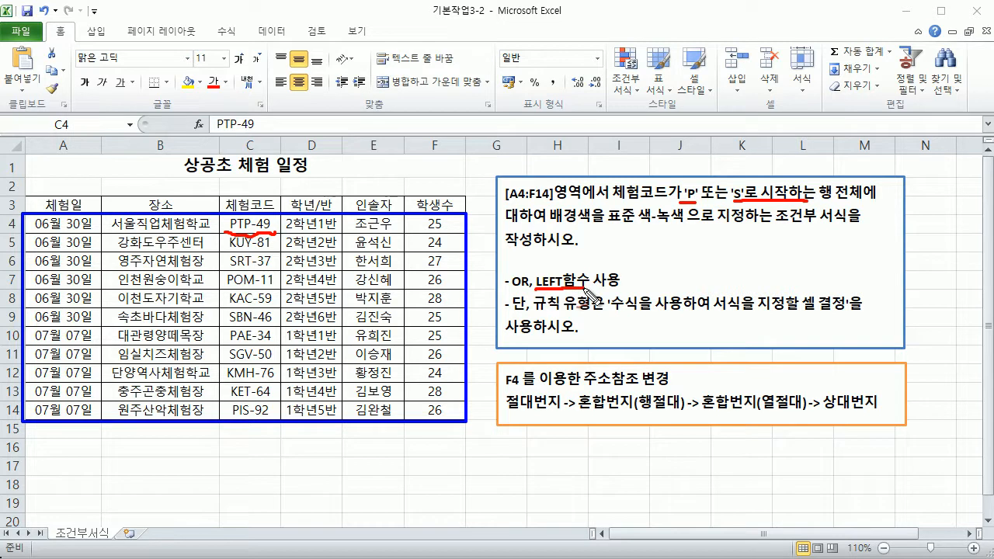
mouse_move(701, 174)
mouse_down()
mouse_move(707, 183)
mouse_move(719, 170)
mouse_up()
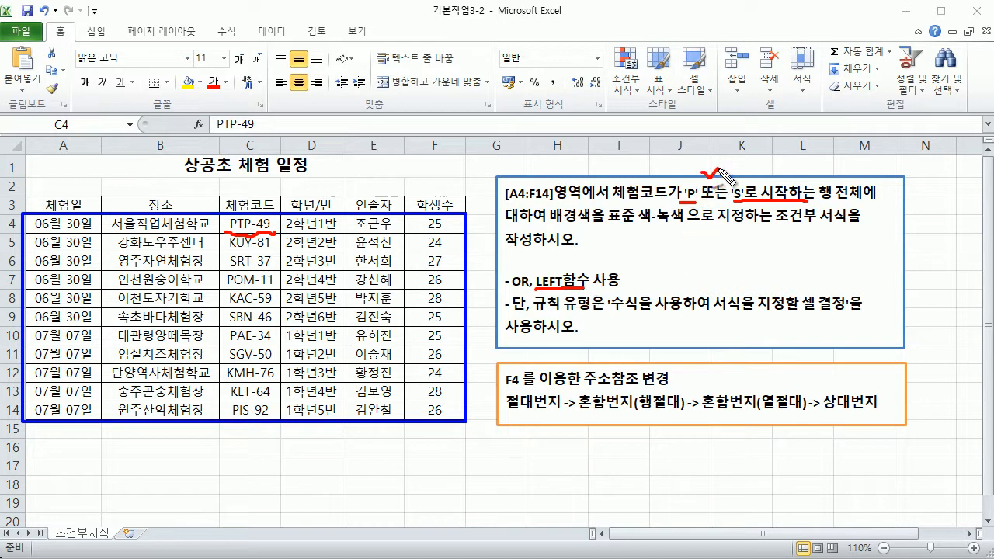
drag(511, 288, 529, 288)
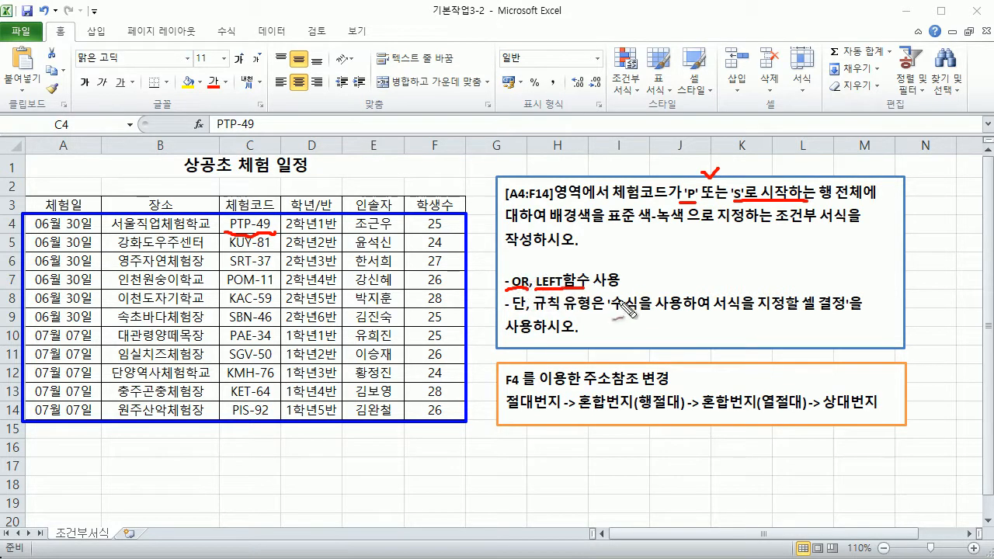
mouse_move(631, 279)
mouse_down()
mouse_move(655, 278)
mouse_move(644, 290)
mouse_up()
drag(507, 314, 518, 311)
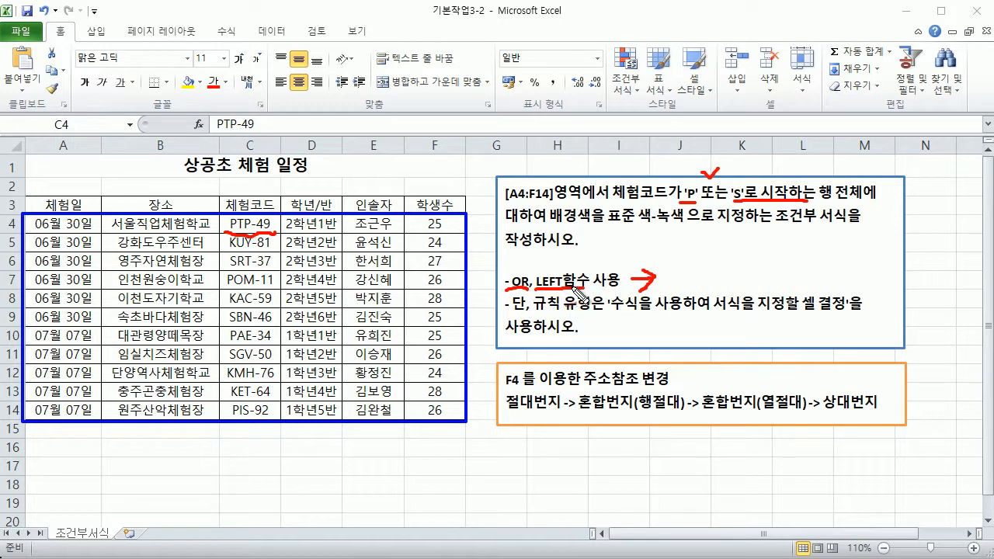
drag(588, 326, 599, 321)
drag(823, 203, 858, 204)
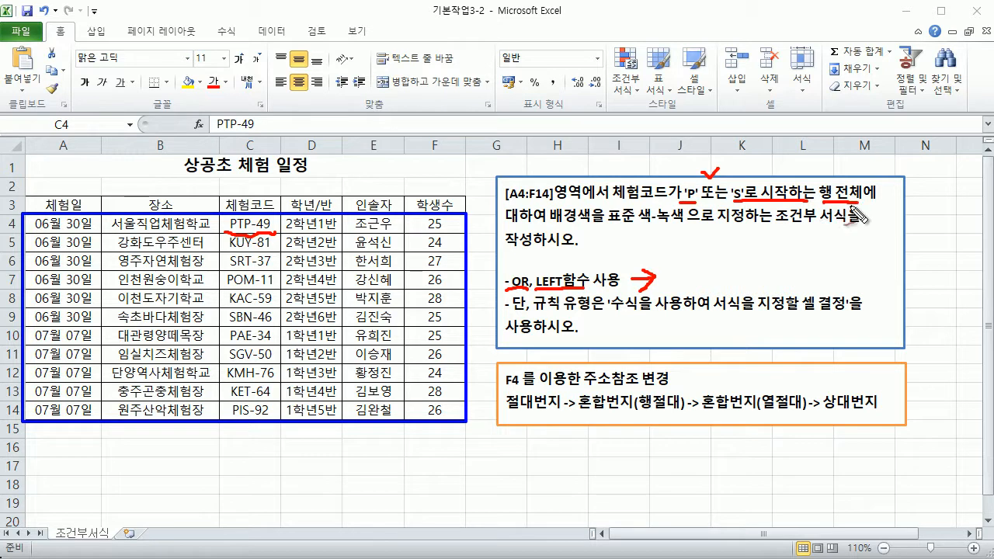
drag(545, 226, 679, 225)
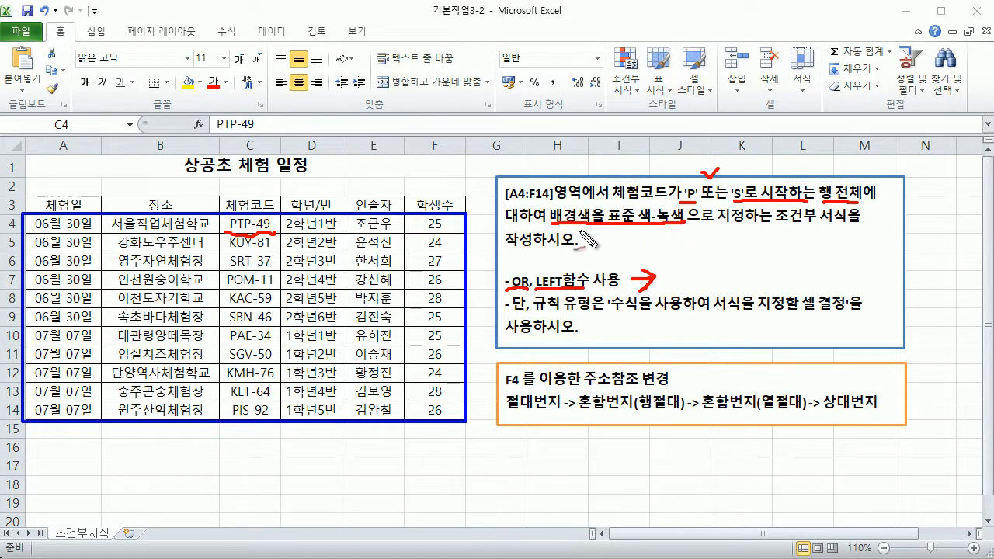
mouse_move(593, 231)
mouse_down()
mouse_move(570, 234)
mouse_move(561, 205)
mouse_move(595, 214)
mouse_move(593, 235)
mouse_up()
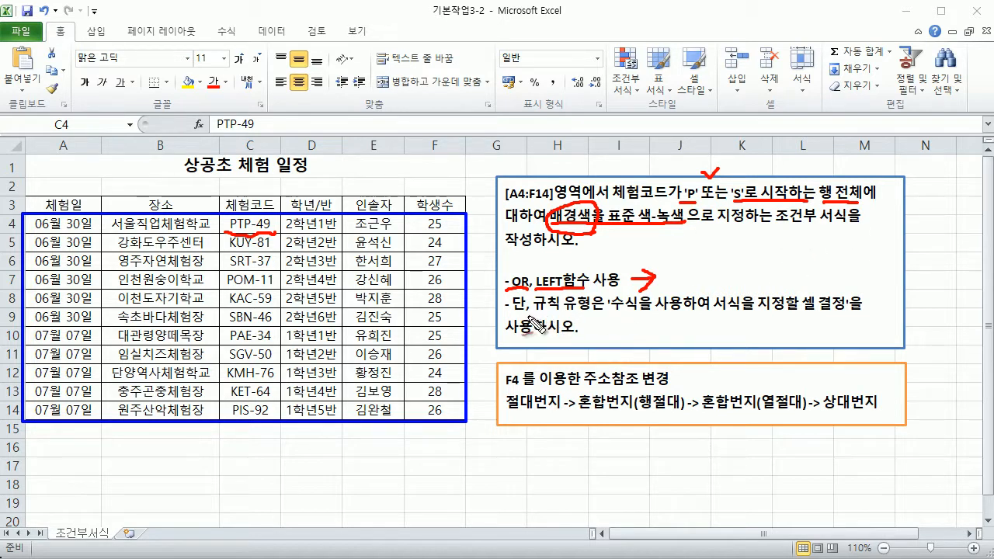
drag(533, 315, 845, 317)
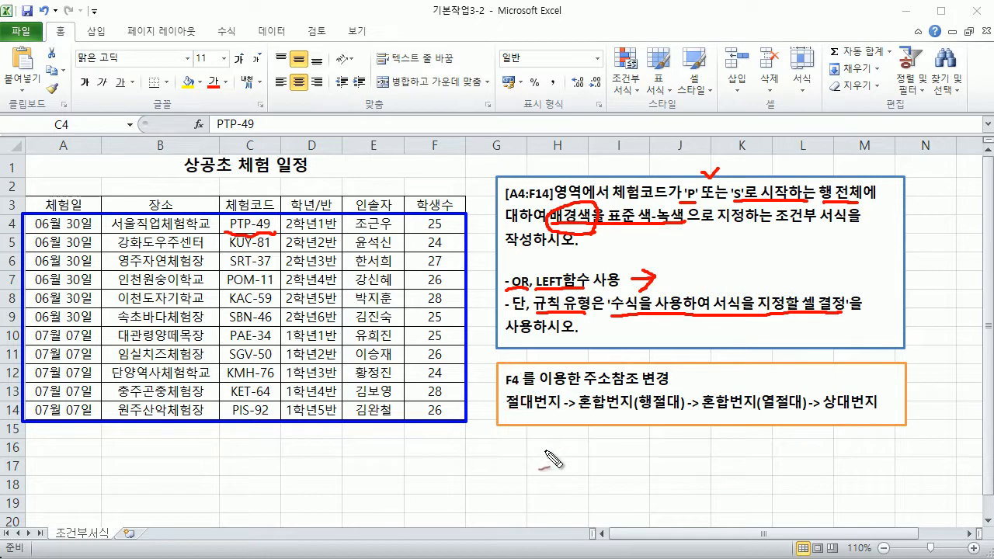
key(Escape)
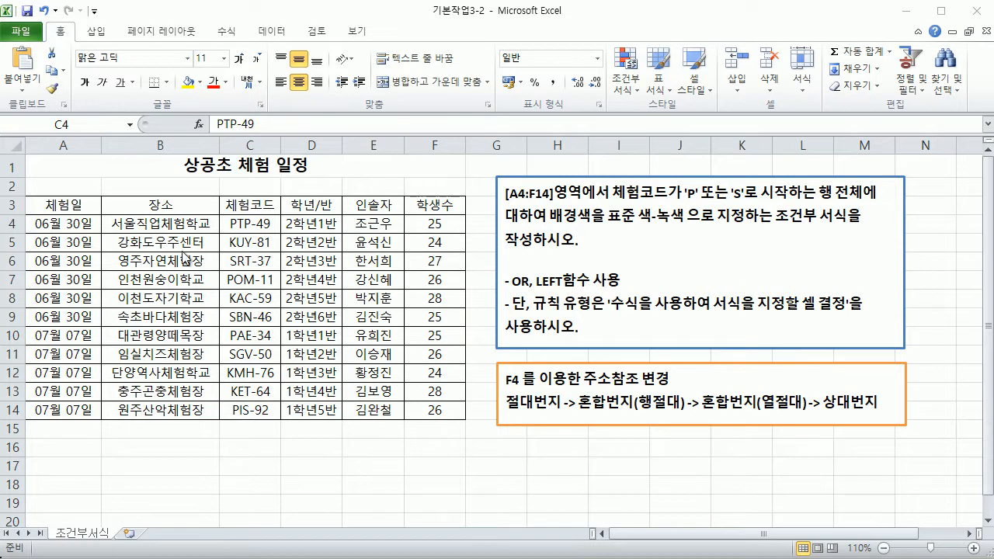
Start a new conditional formatting rule for A4:F14 with the rule type '수식을 사용하여 서식을 지정할 셀 결정'
drag(76, 230, 449, 410)
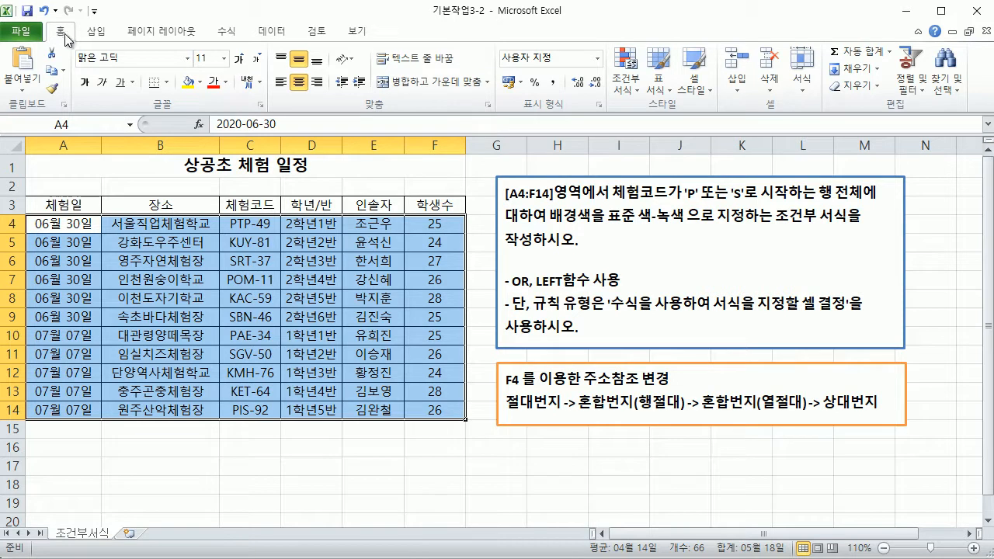
click(640, 90)
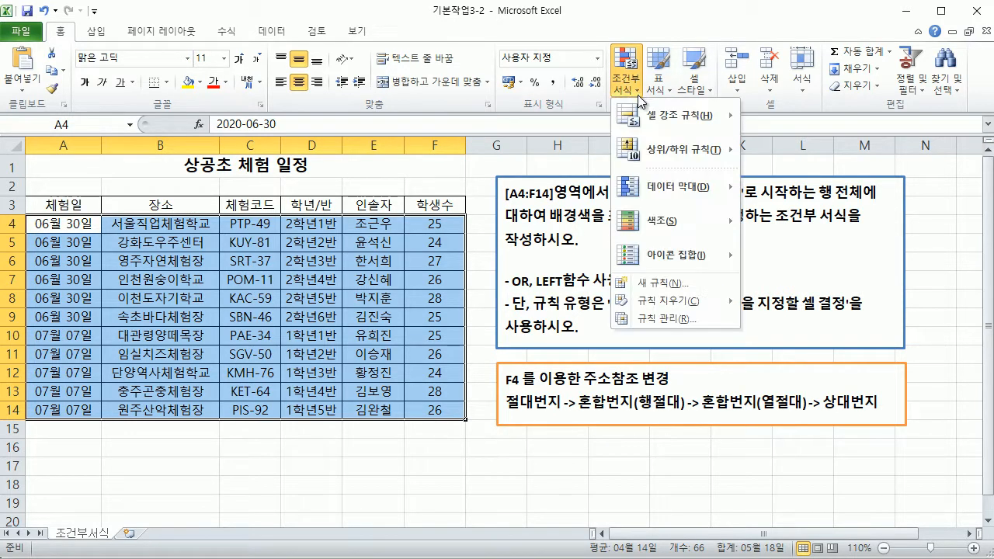
click(652, 283)
drag(616, 138, 151, 86)
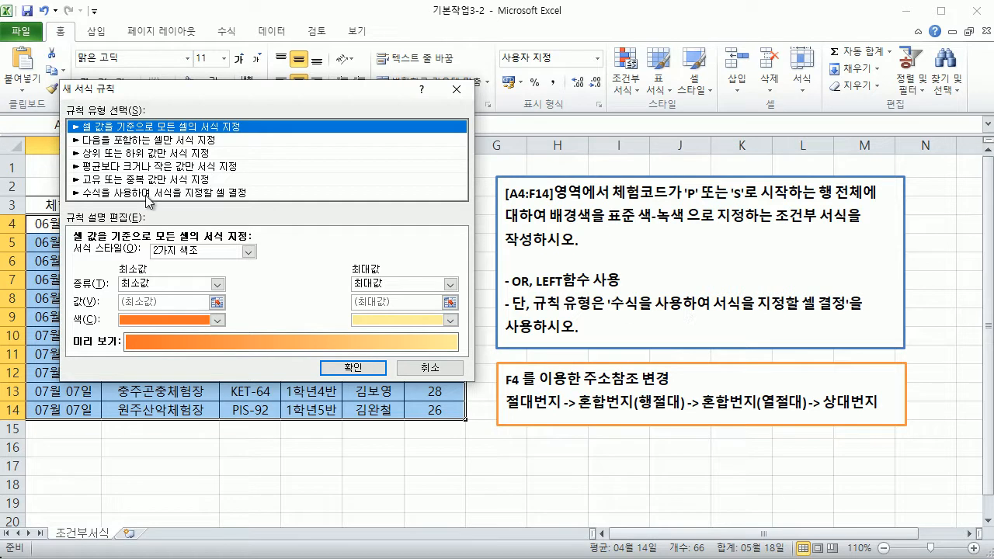
click(125, 193)
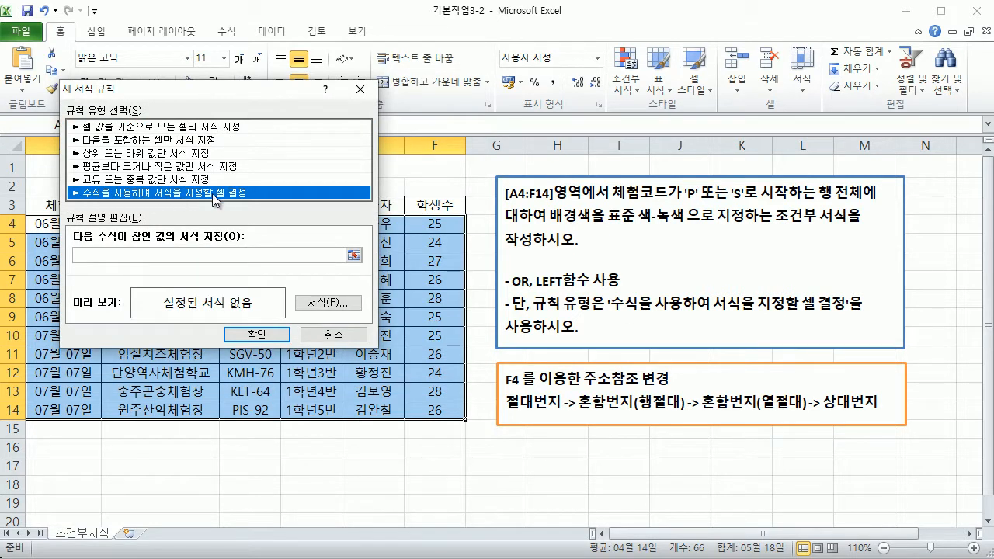
Begin the rule's formula with =OR(LEFT( and insert cell C4 as the absolute reference $C$4
click(78, 254)
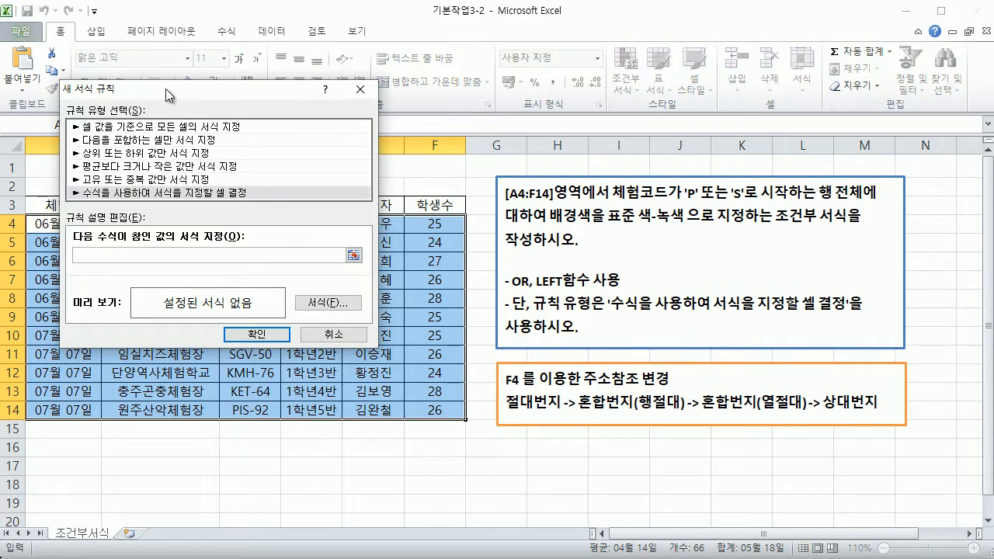
drag(165, 86, 267, 262)
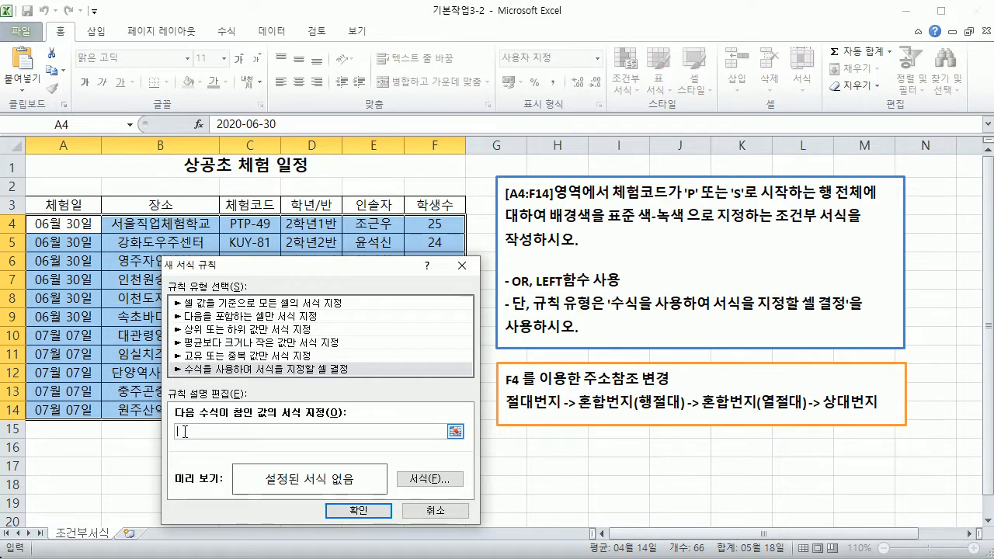
text(ㅋ)
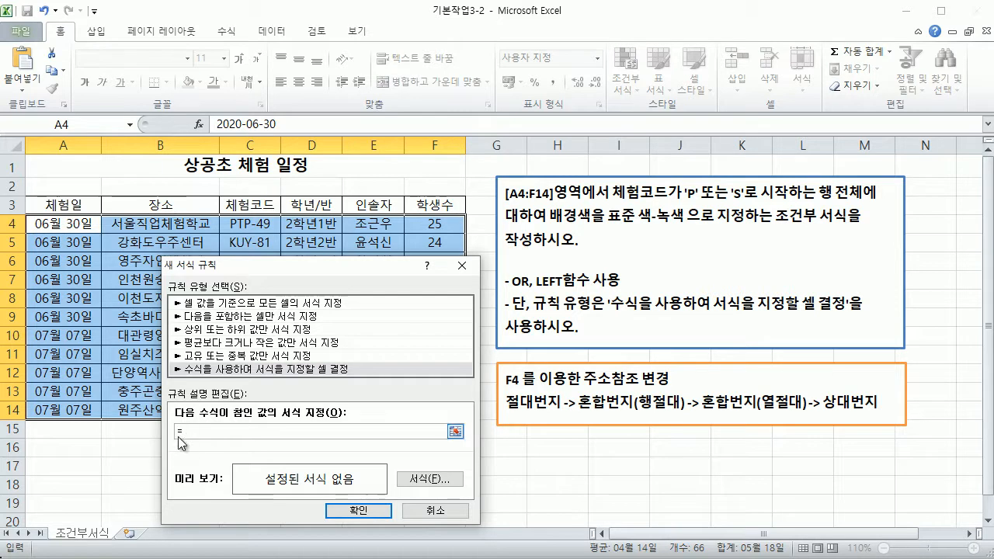
key(BackSpace)
text(=)
text(T)
text(()
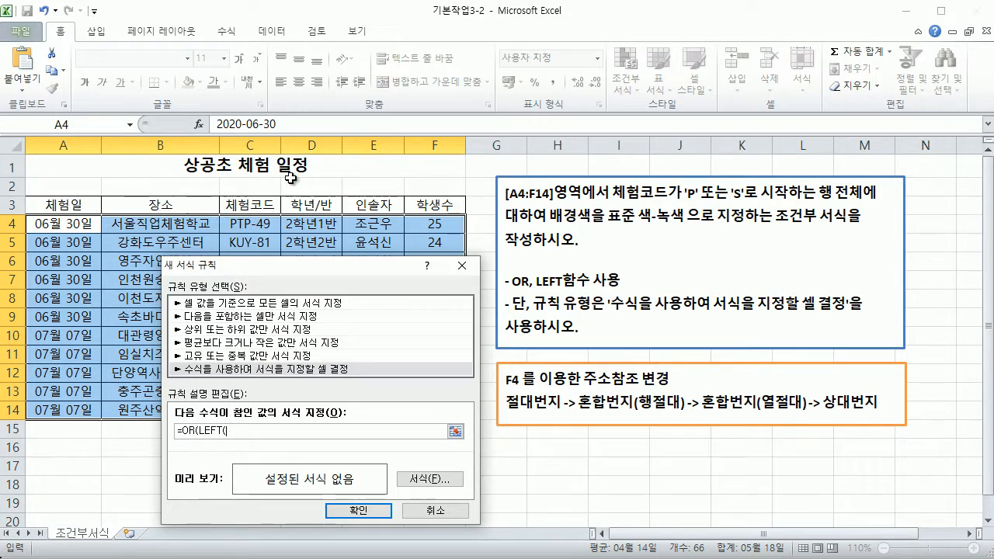
click(251, 223)
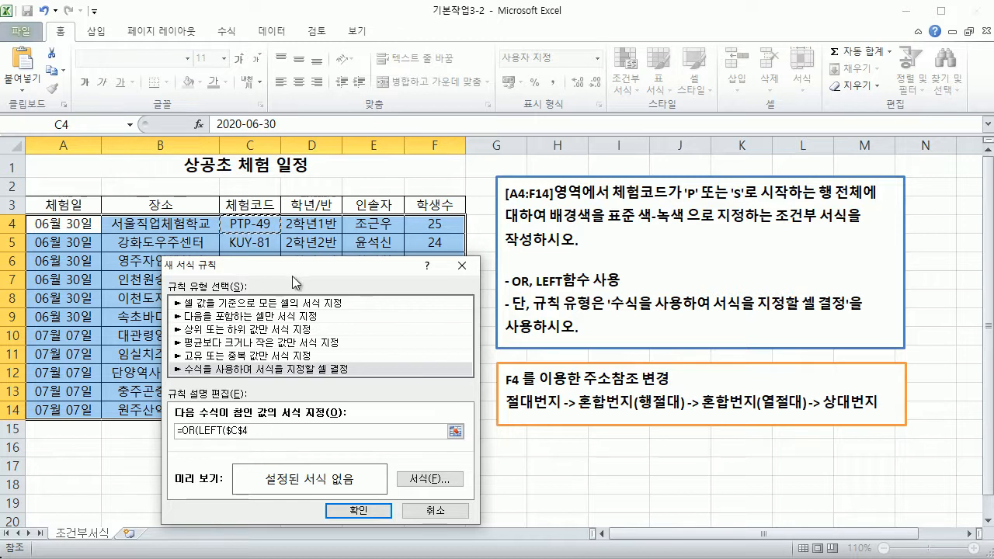
drag(289, 267, 287, 253)
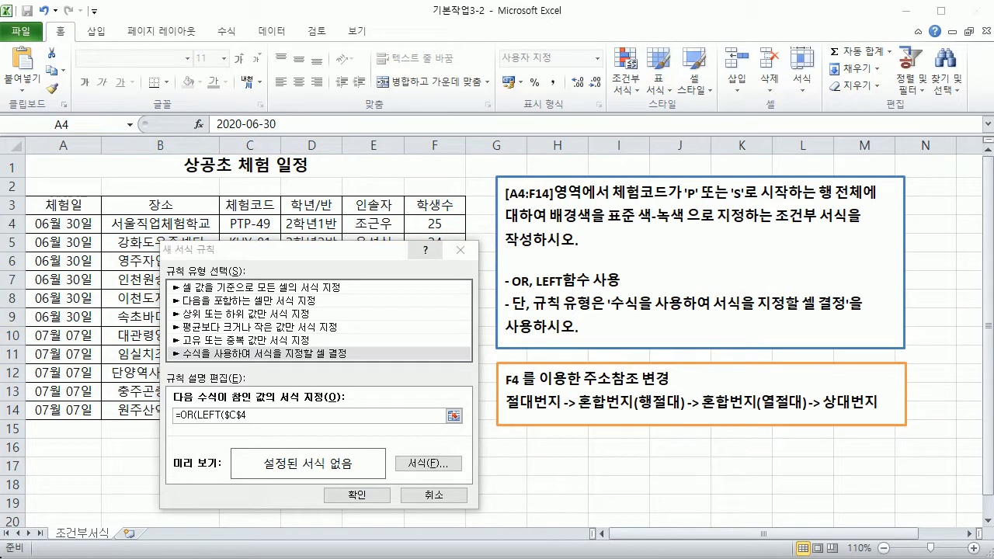
drag(499, 414, 560, 419)
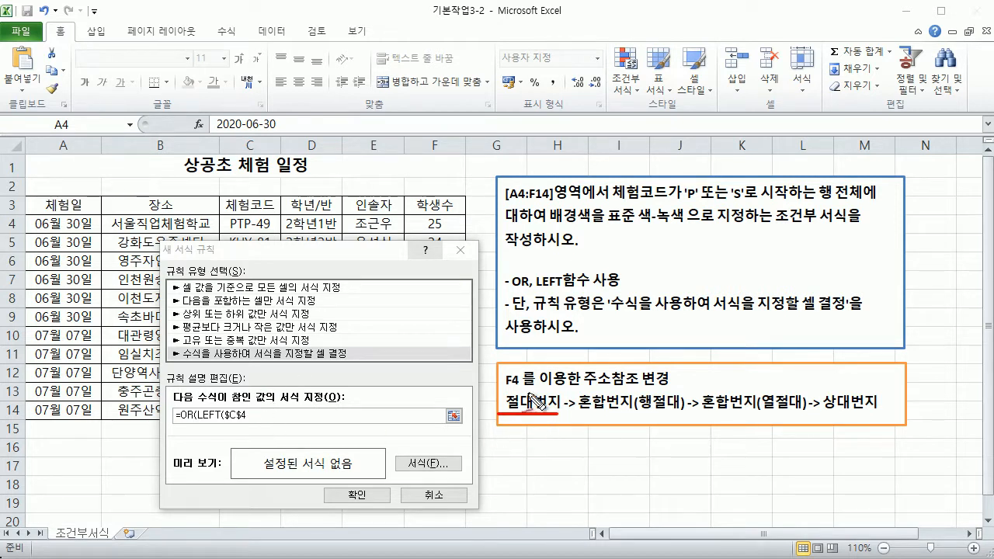
mouse_move(524, 369)
mouse_down()
mouse_move(519, 385)
mouse_move(530, 398)
mouse_up()
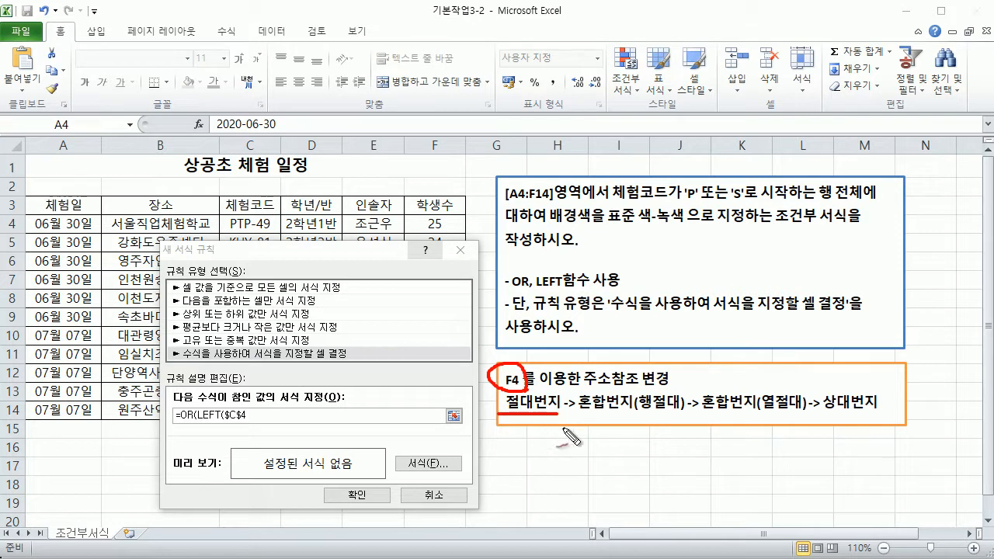
drag(579, 416, 678, 418)
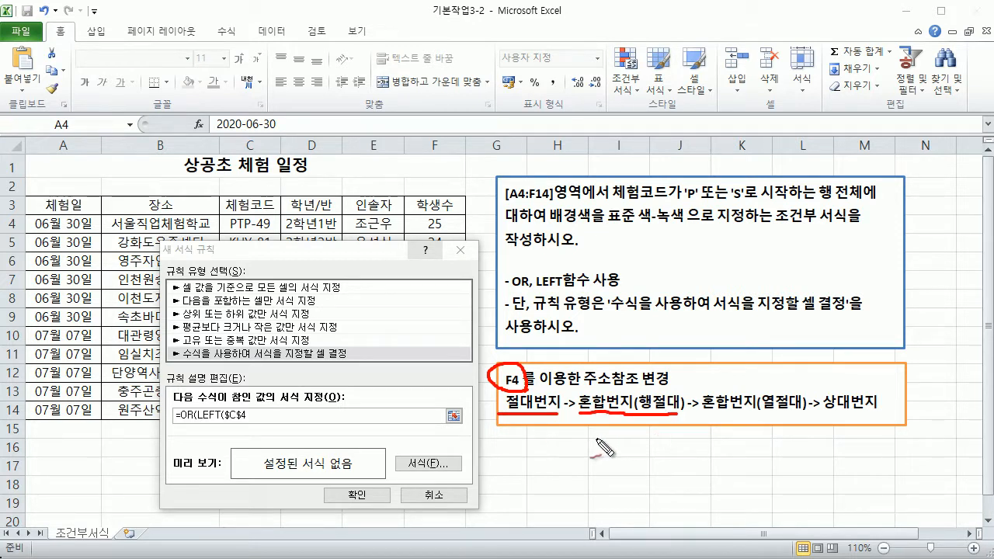
mouse_move(596, 439)
mouse_down()
mouse_move(584, 469)
mouse_move(596, 461)
mouse_up()
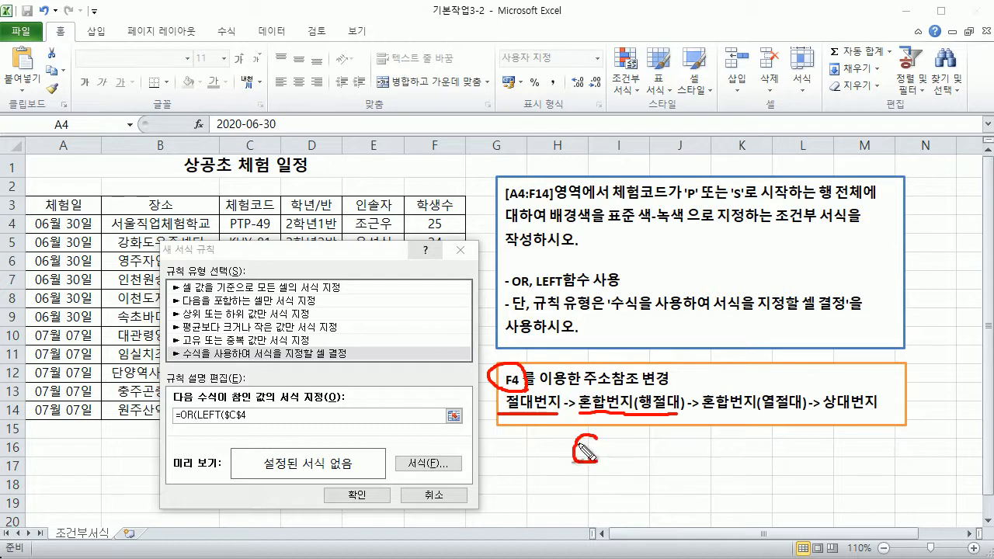
drag(622, 441, 605, 468)
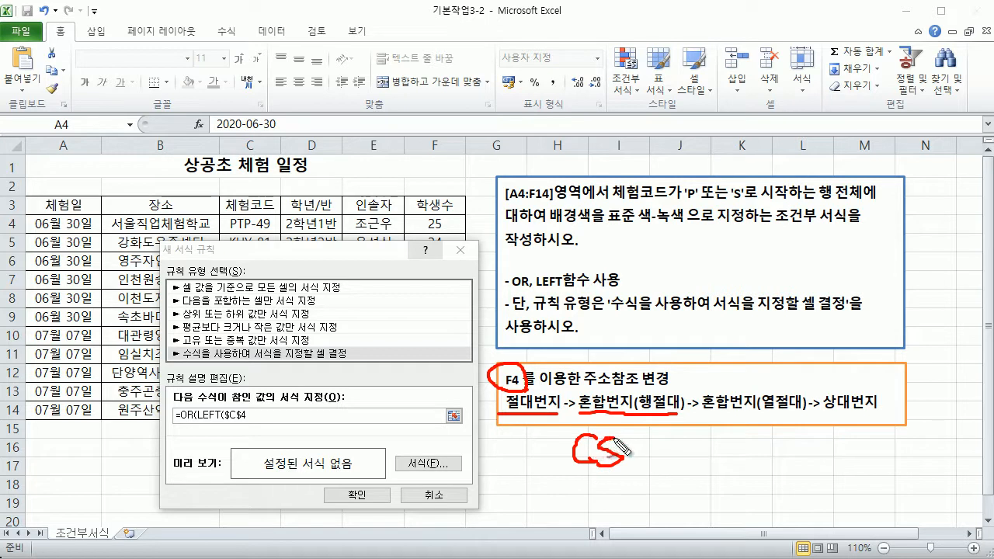
drag(608, 425, 610, 475)
mouse_move(625, 435)
mouse_down()
mouse_move(655, 449)
mouse_move(638, 479)
mouse_up()
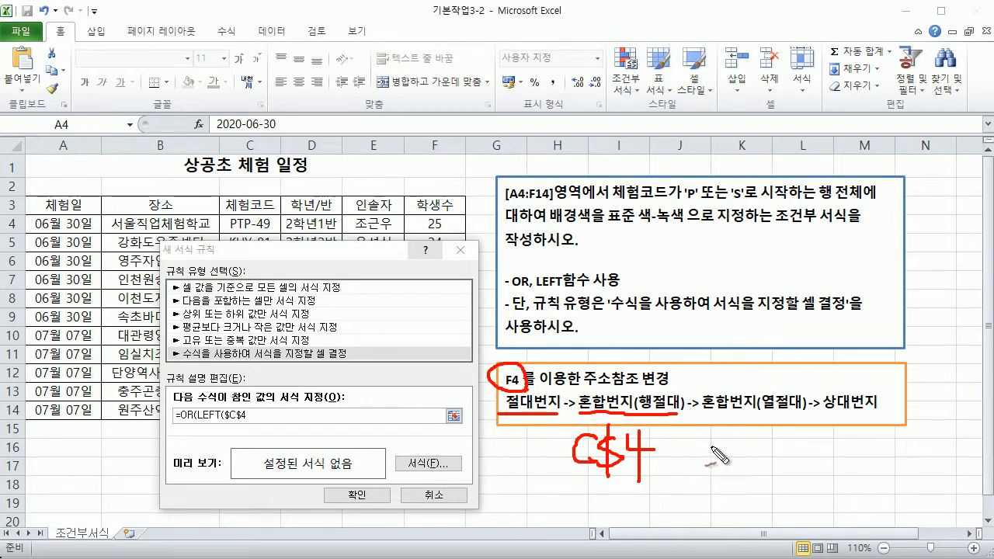
mouse_move(728, 444)
mouse_down()
mouse_move(711, 452)
mouse_move(722, 463)
mouse_move(708, 469)
mouse_up()
drag(716, 433, 715, 484)
mouse_move(744, 439)
mouse_down()
mouse_move(747, 471)
mouse_move(793, 459)
mouse_move(771, 489)
mouse_up()
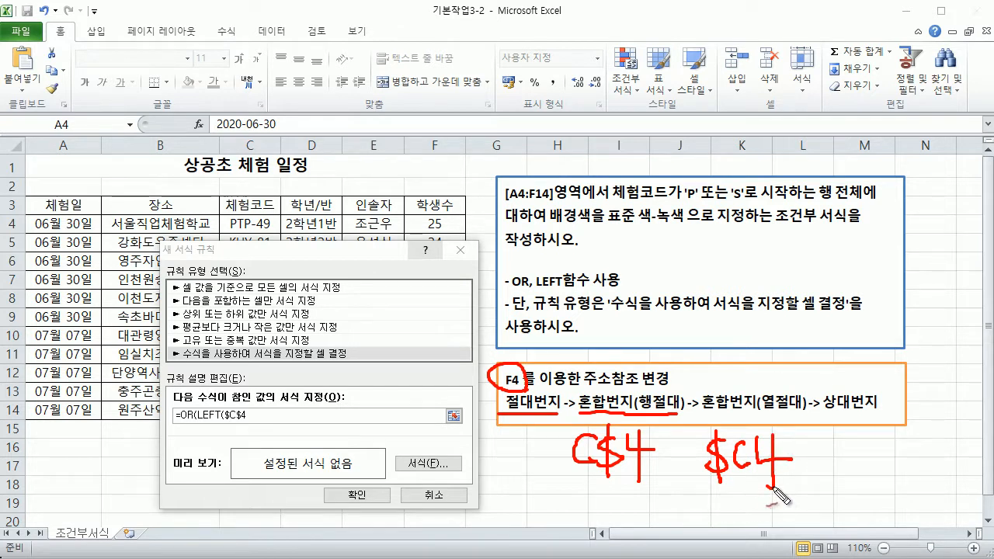
drag(708, 417, 798, 416)
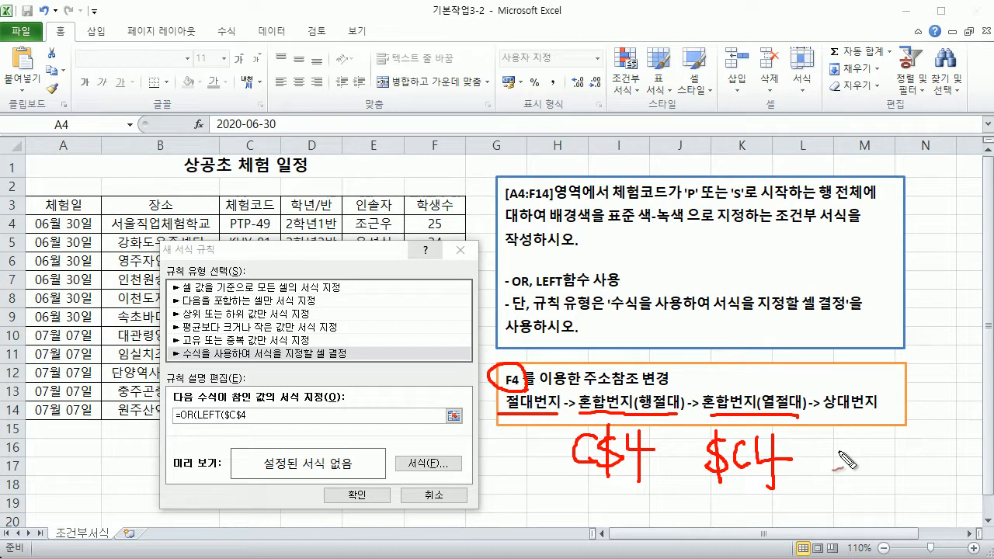
mouse_move(862, 440)
mouse_down()
mouse_move(845, 448)
mouse_move(858, 458)
mouse_move(872, 447)
mouse_move(877, 458)
mouse_move(885, 443)
mouse_move(882, 470)
mouse_up()
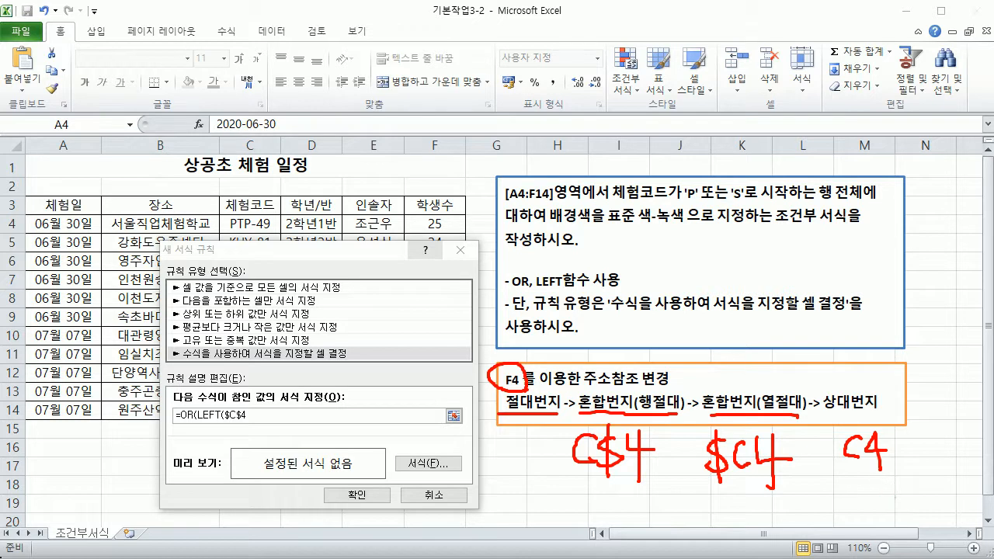
key(Escape)
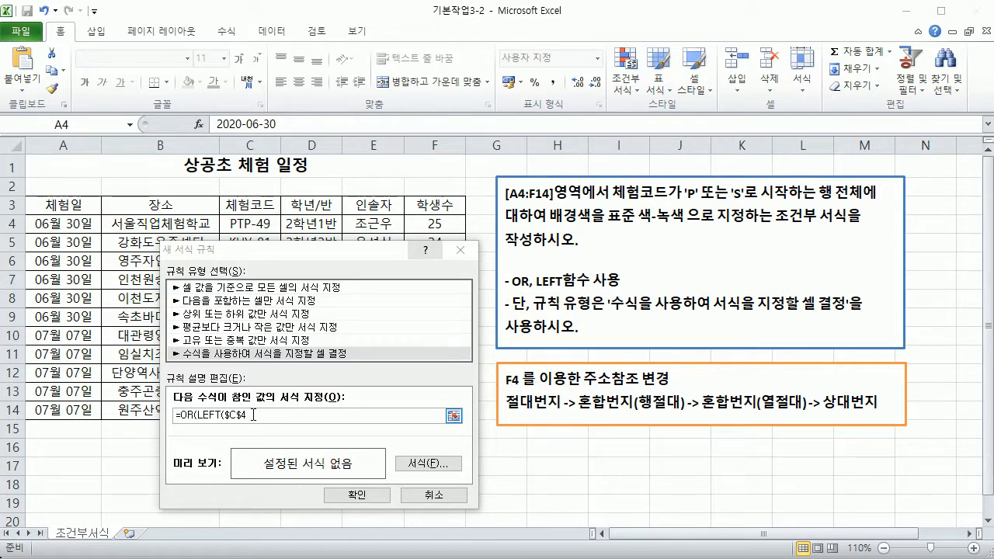
Change the cell reference in the rule's formula to the column-absolute form $C4, and uncover the table's 체험코드 column
click(250, 415)
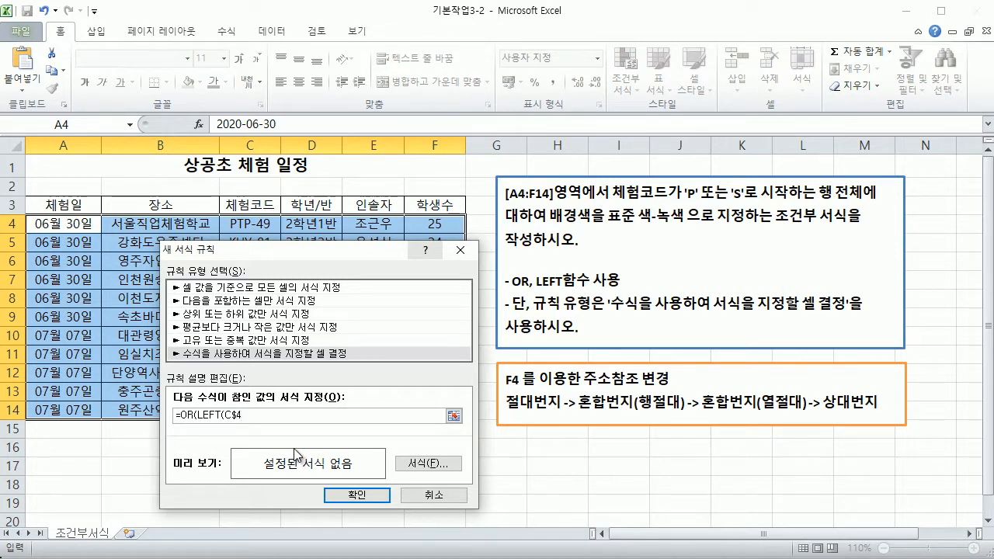
key(F4)
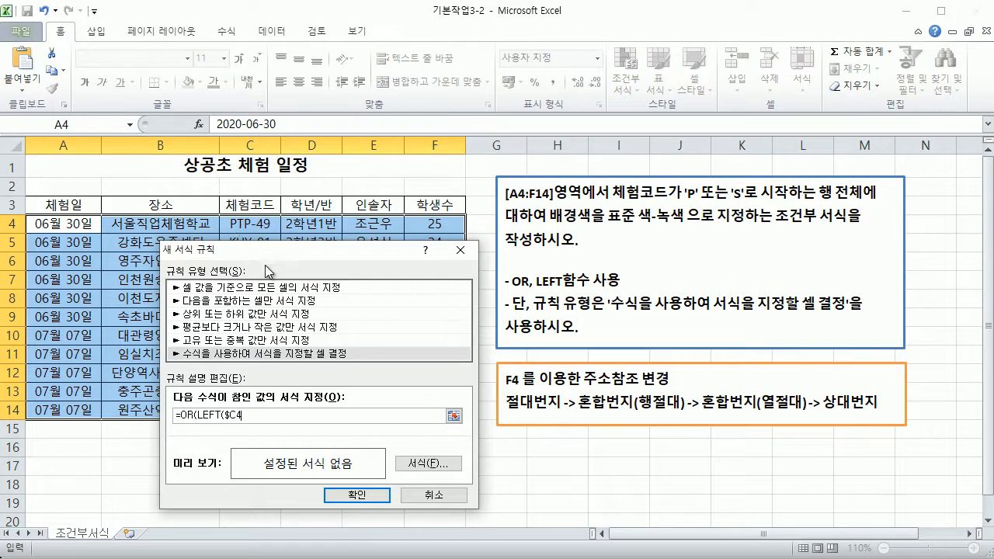
drag(282, 249, 462, 221)
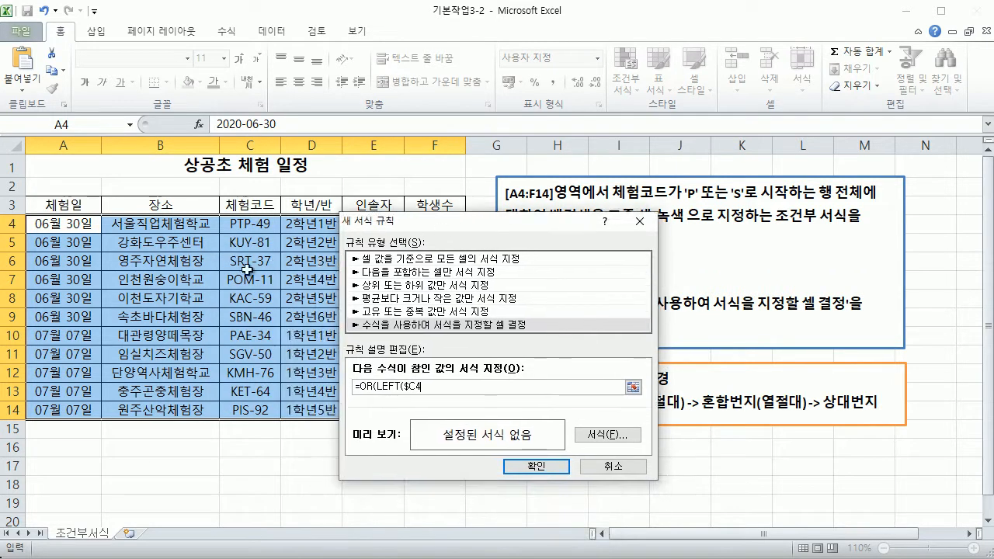
Complete the rule formula's first condition as LEFT($C4,1)="P" and add a comma after it
drag(434, 219, 131, 257)
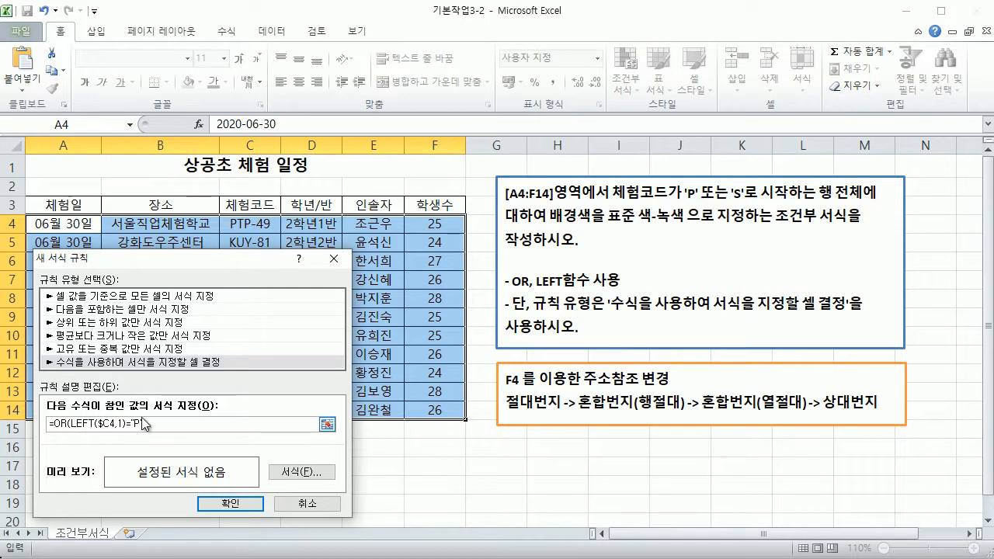
drag(231, 260, 236, 287)
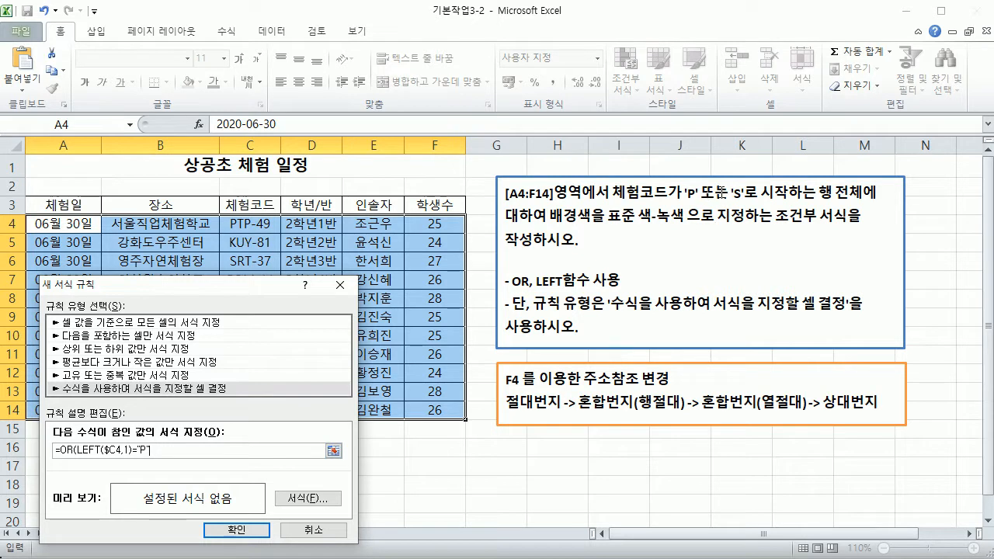
text(,)
Copy the LEFT condition in as the second OR argument, so the formula reads =OR(LEFT($C4,1)="P",LEFT($C4,1)="S")
drag(80, 449, 117, 451)
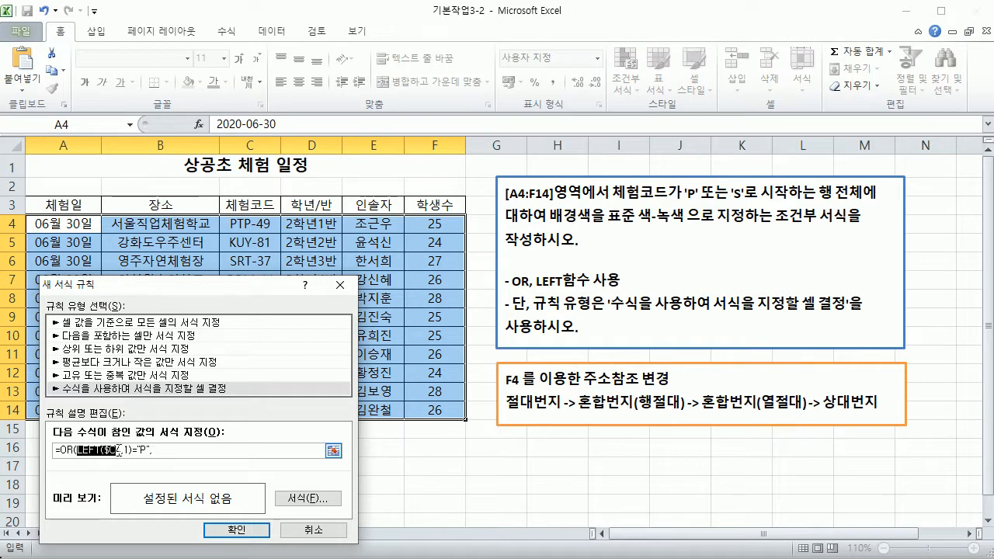
click(168, 451)
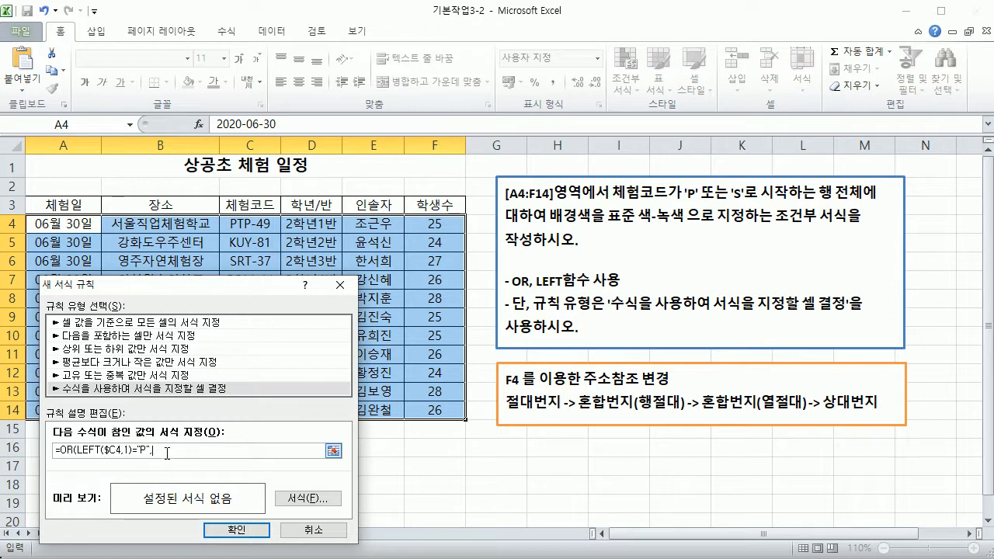
key(ctrl+v)
text(")
drag(194, 289, 195, 255)
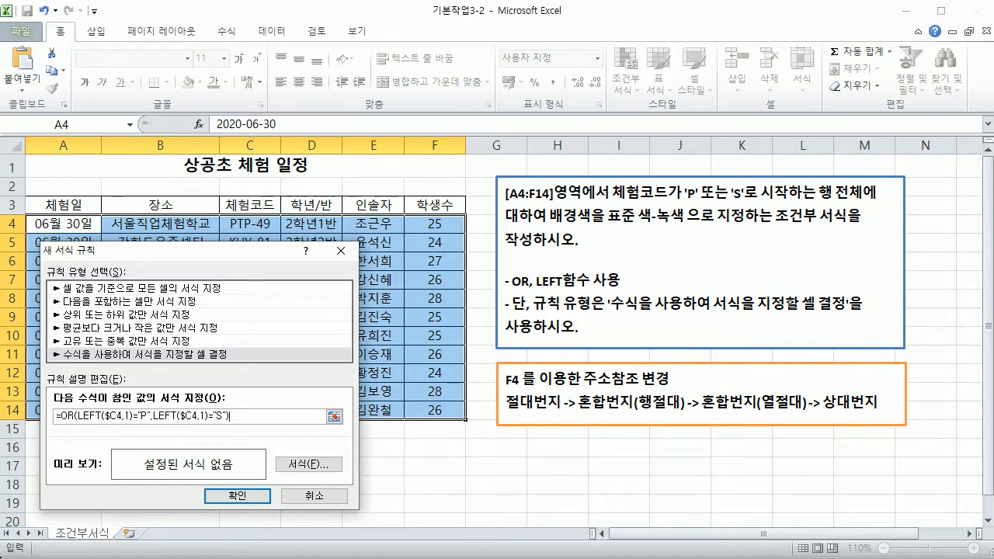
Switch to Notepad, mark up the formula's $C4 reference, separating comma and outer parentheses for review, and return to Excel
key(alt+Tab)
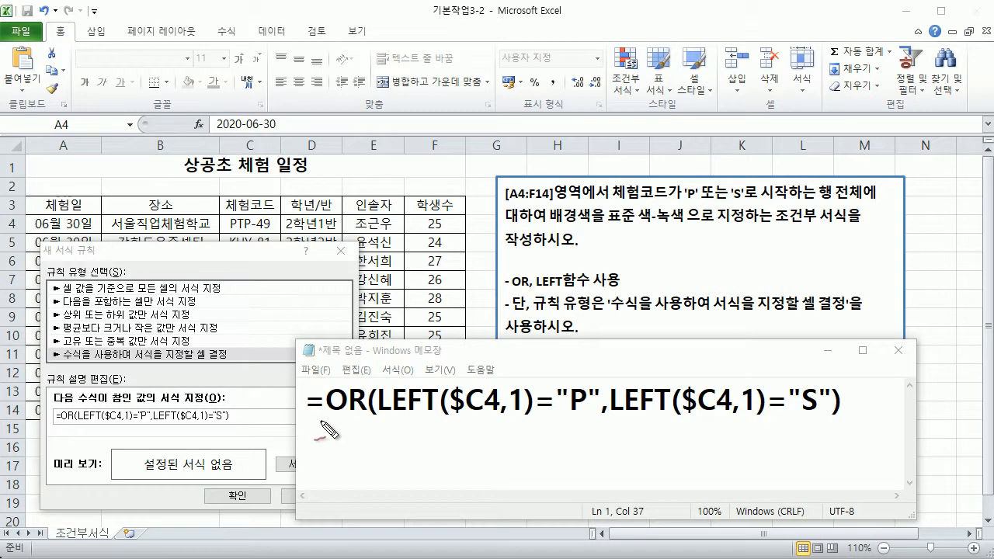
drag(306, 417, 448, 424)
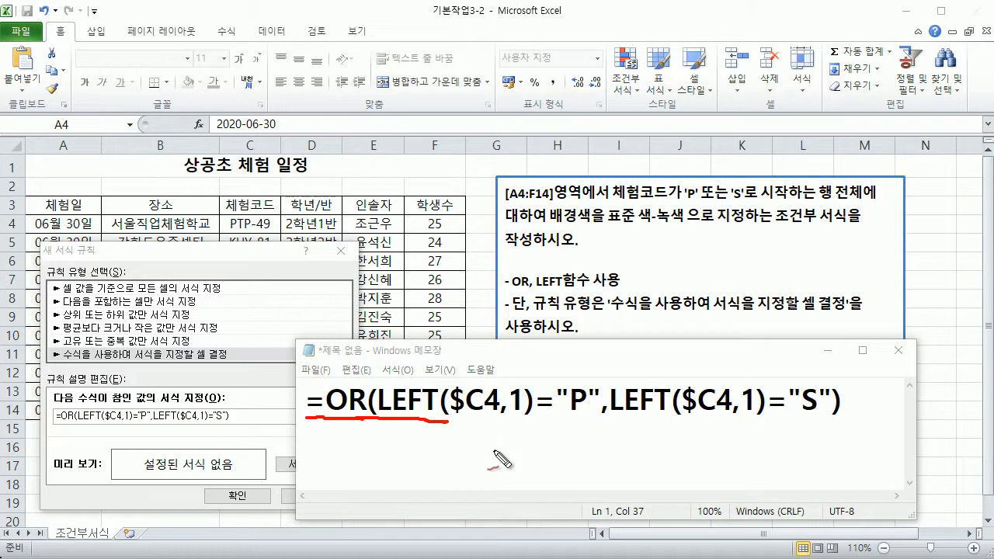
mouse_move(497, 428)
mouse_down()
mouse_move(452, 423)
mouse_move(450, 382)
mouse_move(507, 392)
mouse_move(497, 431)
mouse_up()
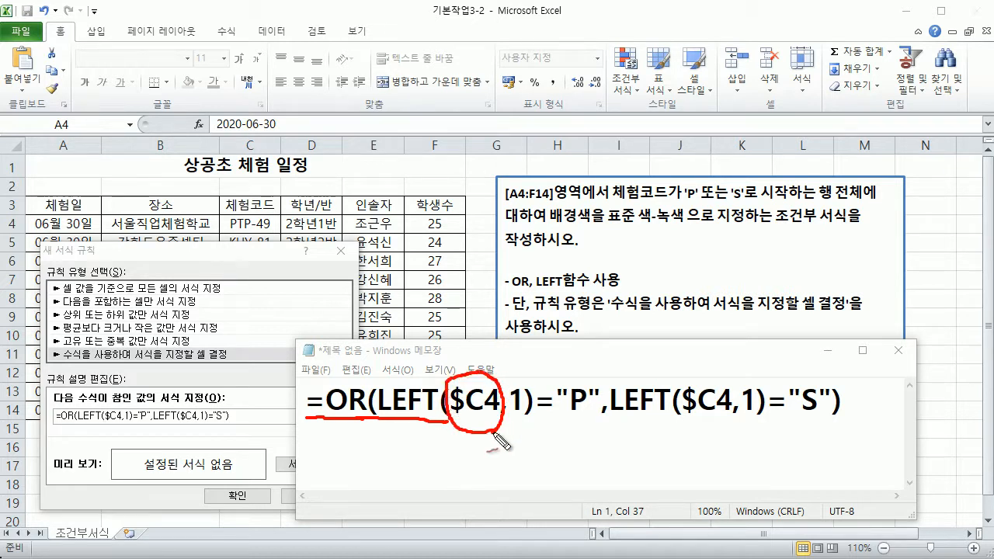
mouse_move(446, 460)
mouse_down()
mouse_move(462, 460)
mouse_move(445, 486)
mouse_move(459, 471)
mouse_move(483, 483)
mouse_move(475, 489)
mouse_up()
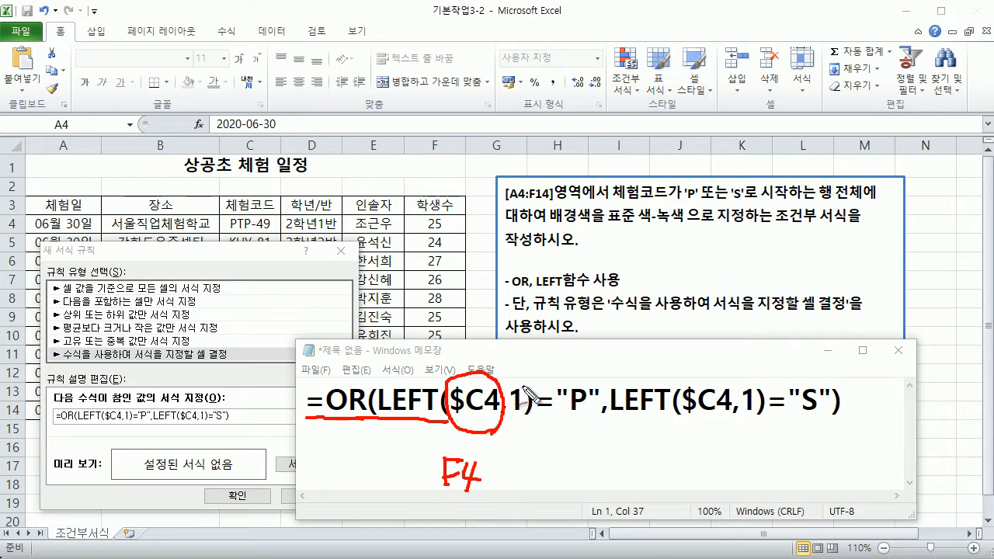
drag(575, 444, 584, 442)
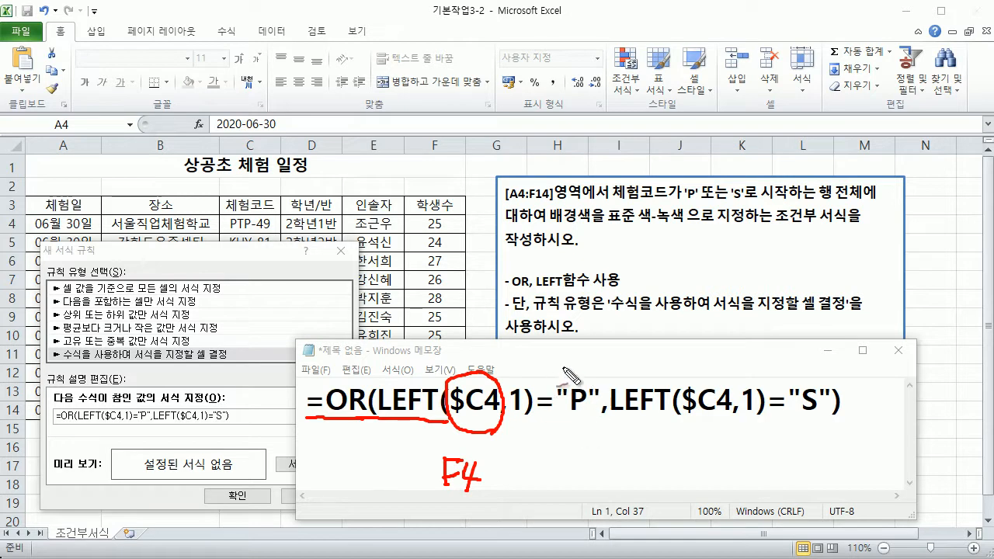
mouse_move(597, 407)
mouse_down()
mouse_move(615, 403)
mouse_move(608, 426)
mouse_up()
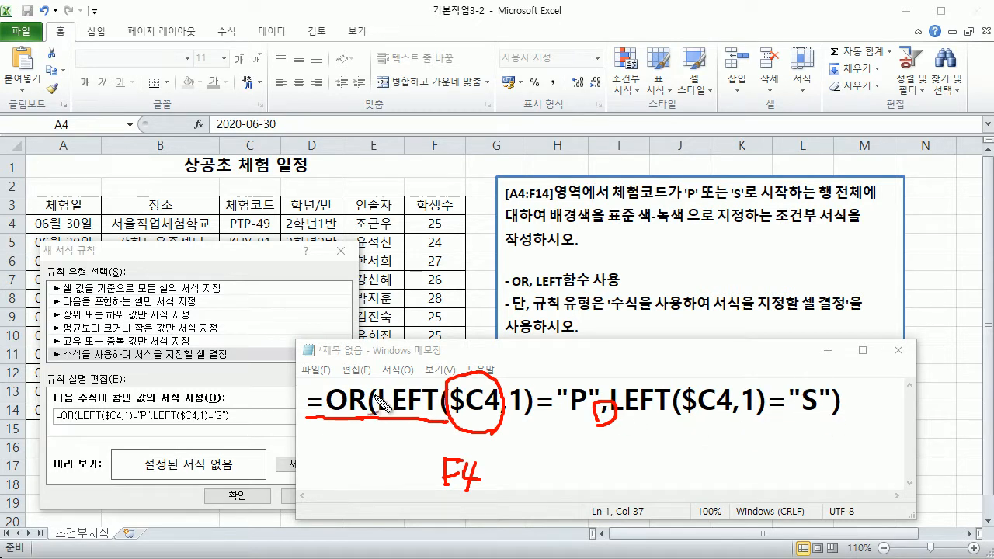
mouse_move(384, 380)
mouse_down()
mouse_move(374, 428)
mouse_move(389, 444)
mouse_up()
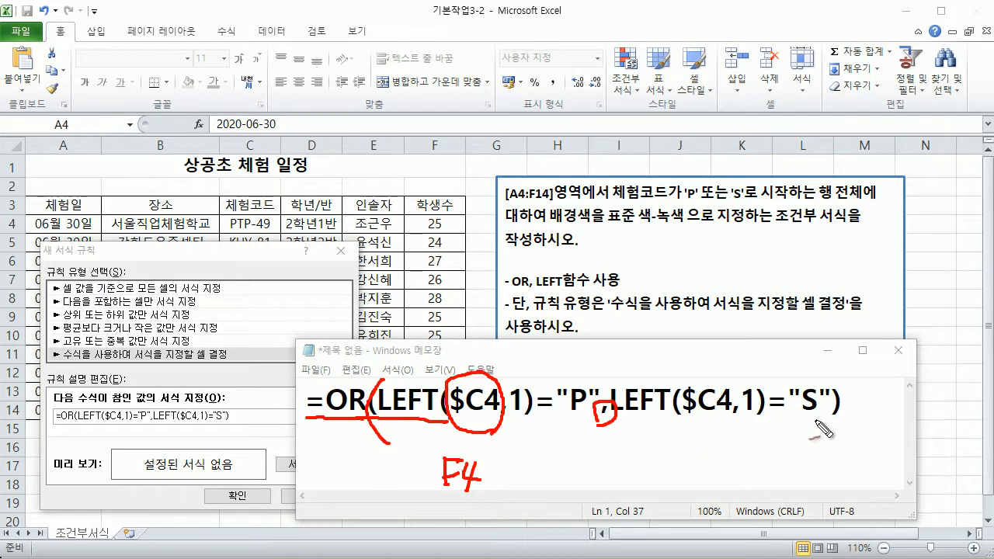
mouse_move(825, 376)
mouse_down()
mouse_move(839, 427)
mouse_move(822, 444)
mouse_up()
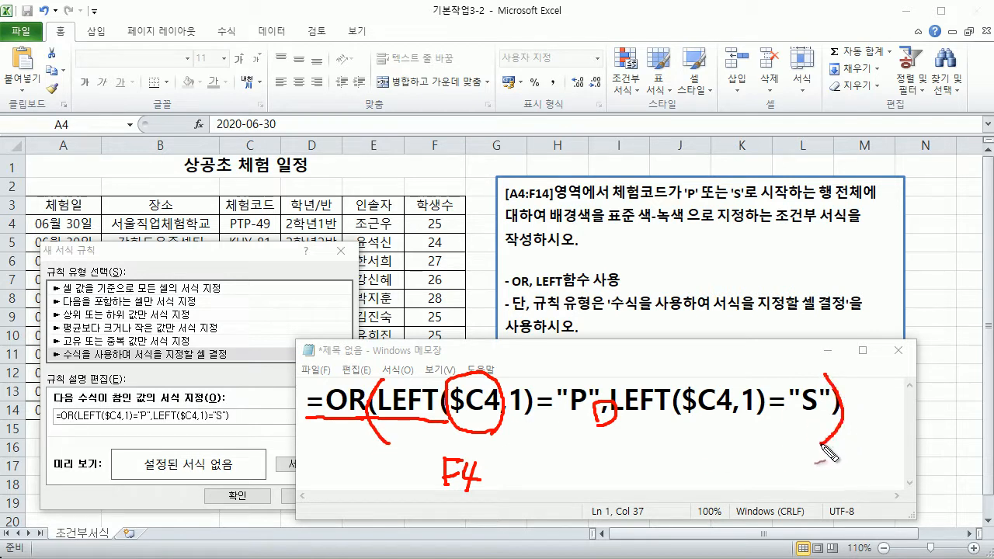
key(Escape)
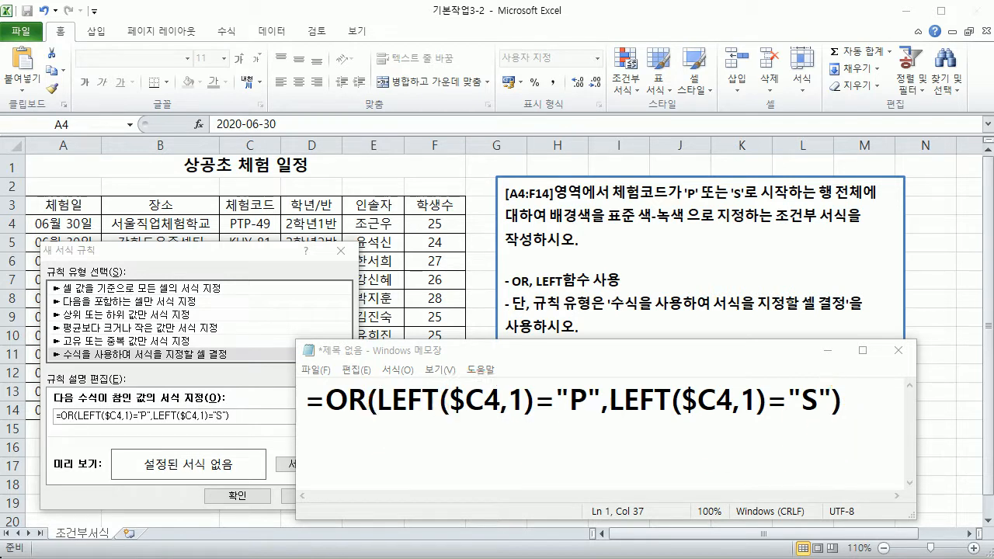
click(957, 375)
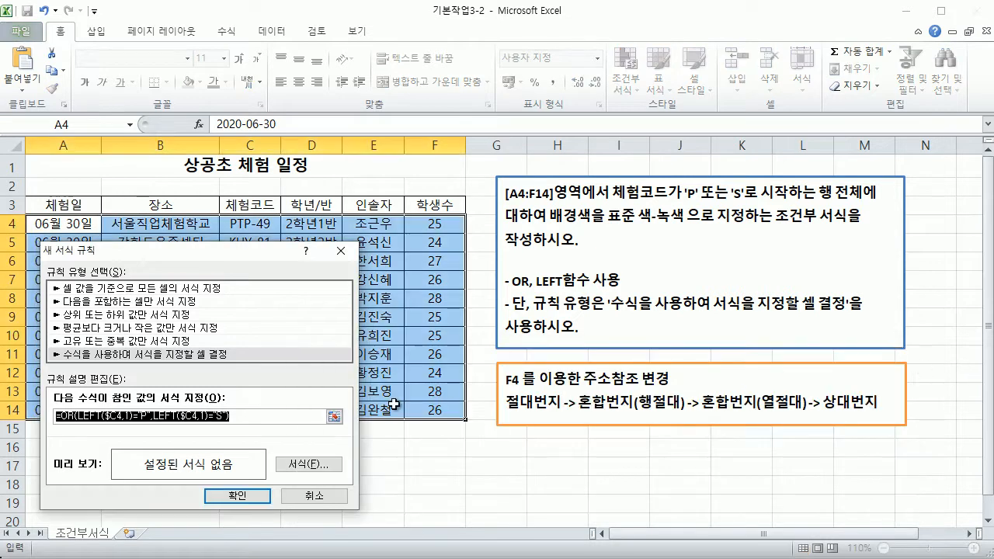
Open the cell format settings of the new rule at the fill options
drag(232, 251, 344, 221)
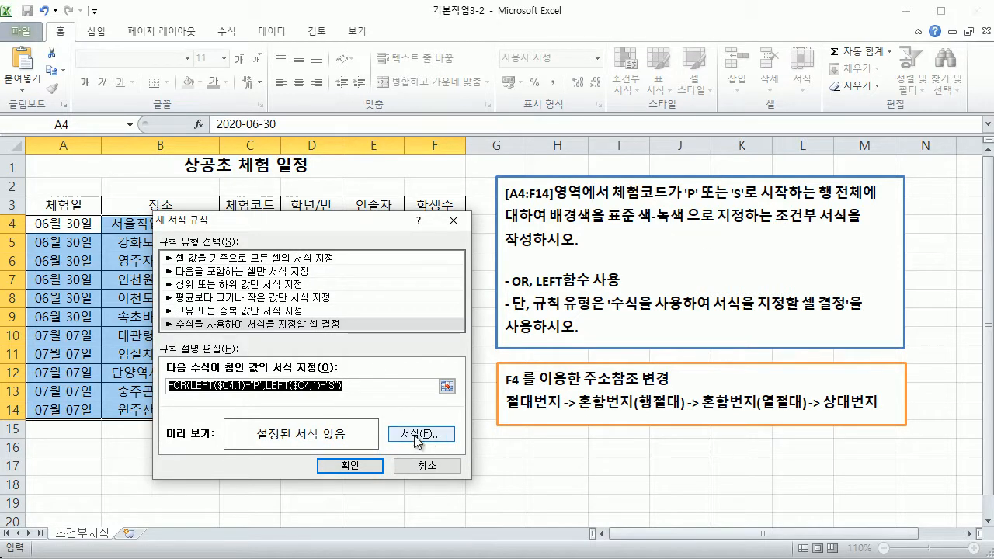
click(414, 435)
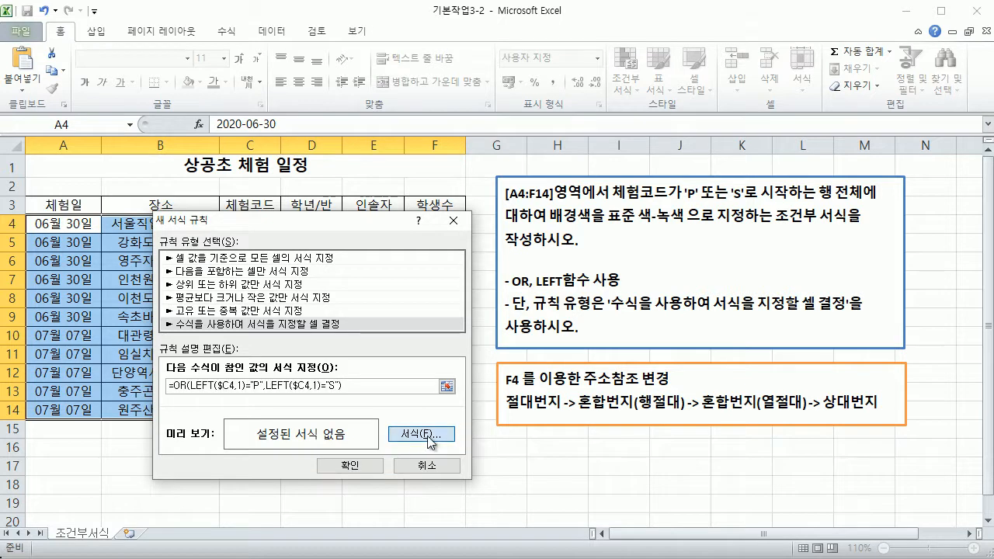
drag(675, 76, 527, 99)
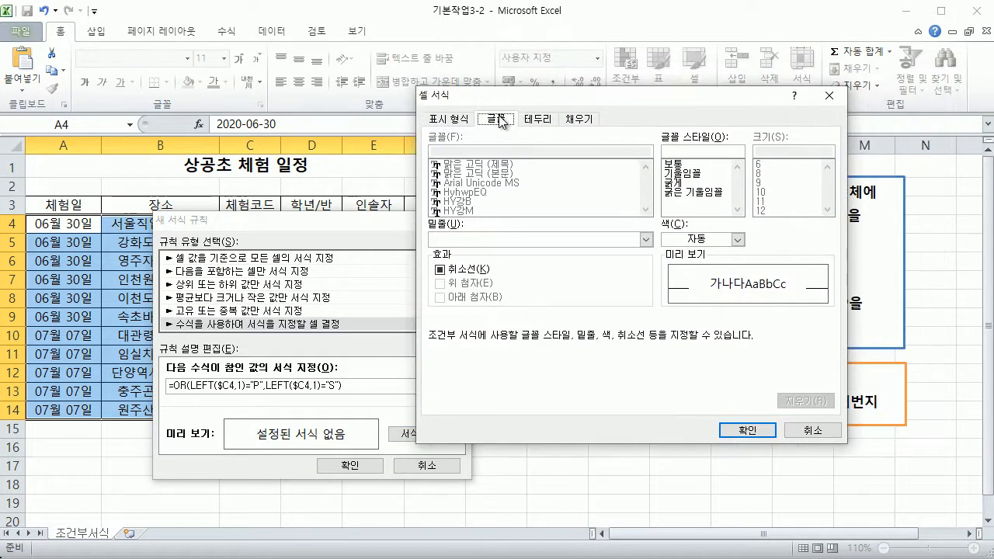
click(575, 122)
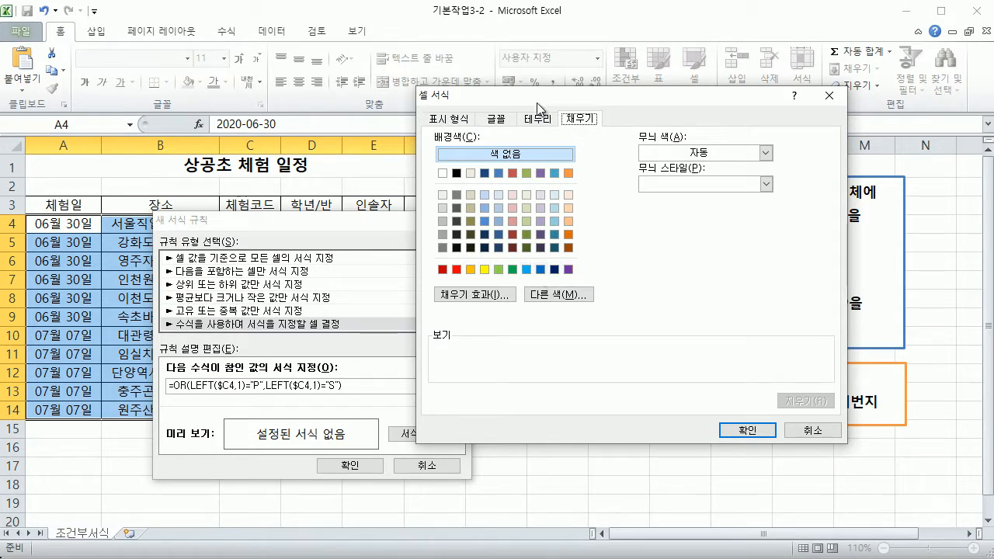
click(501, 121)
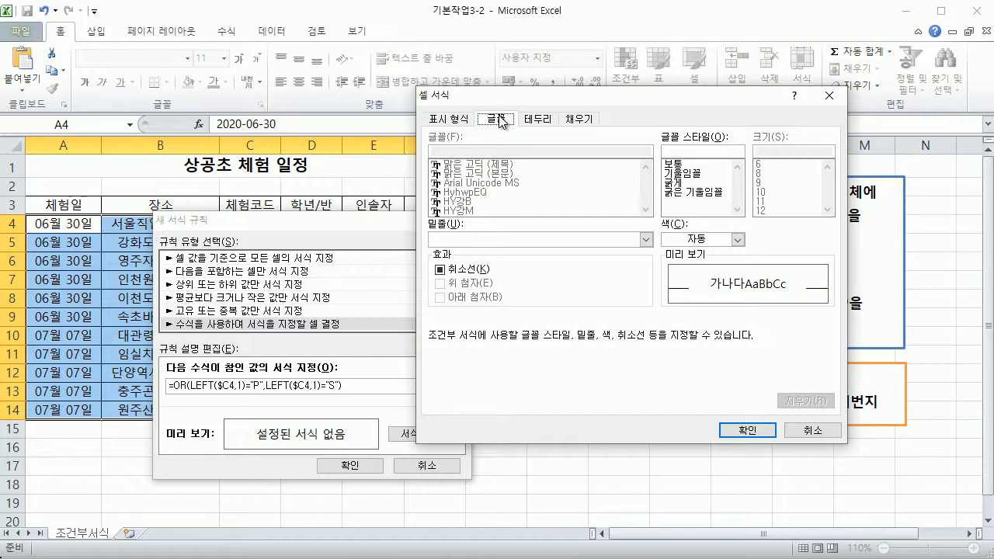
click(737, 241)
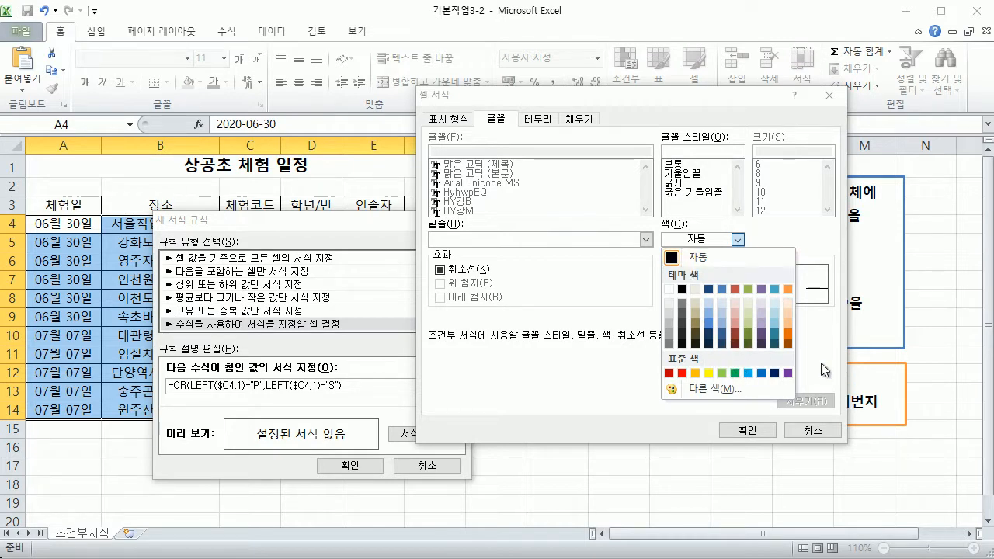
click(815, 249)
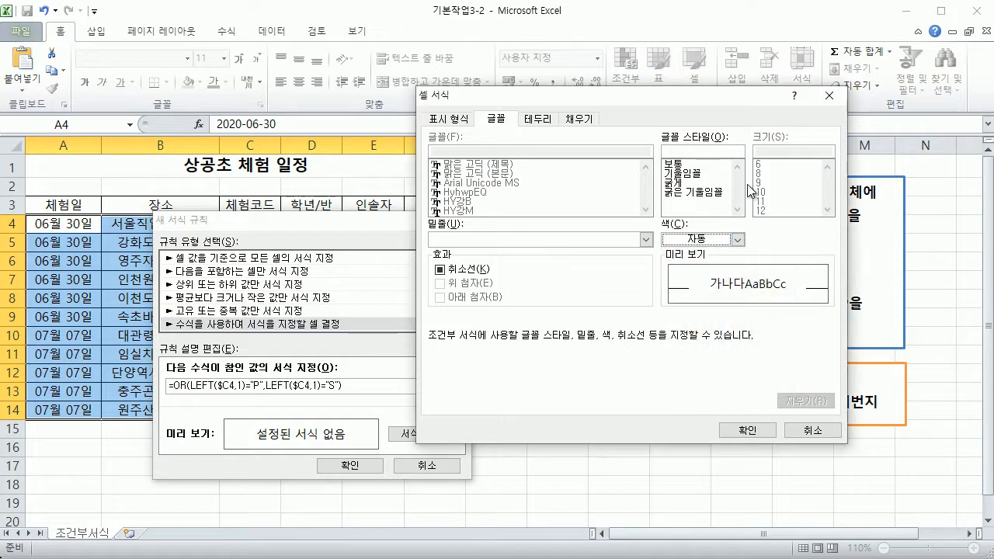
click(586, 116)
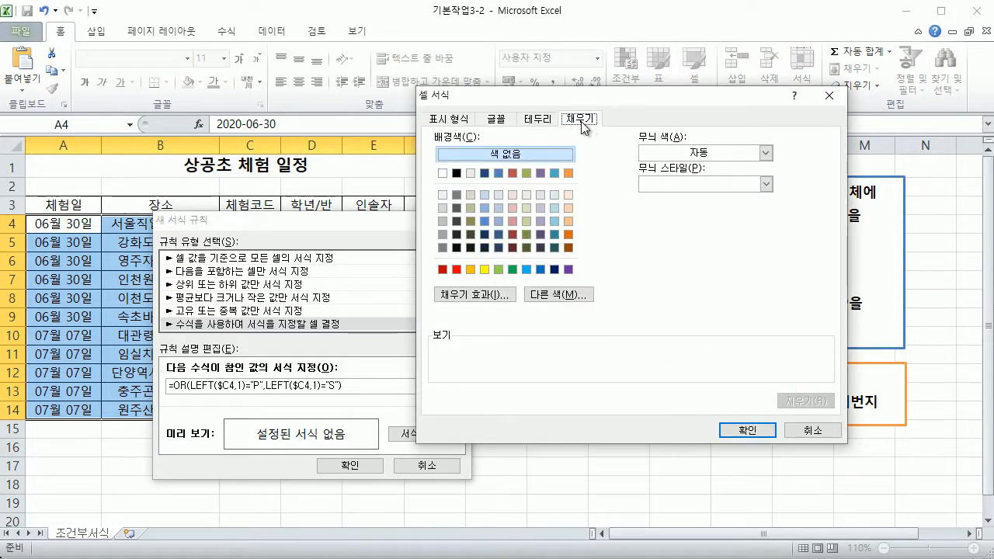
Set the rule's background to the standard green, apply the rule to A4:F14, and deselect the table
click(514, 269)
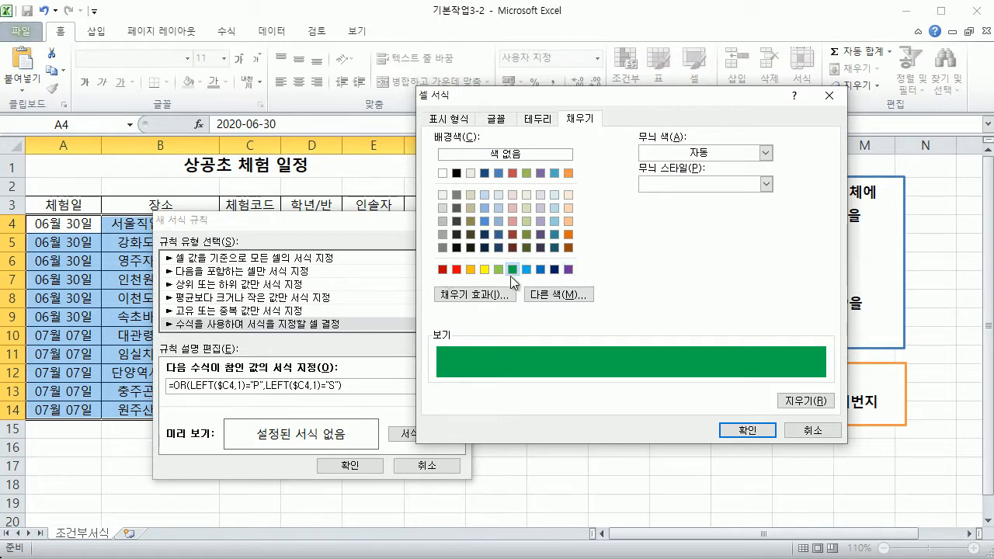
drag(581, 104, 224, 147)
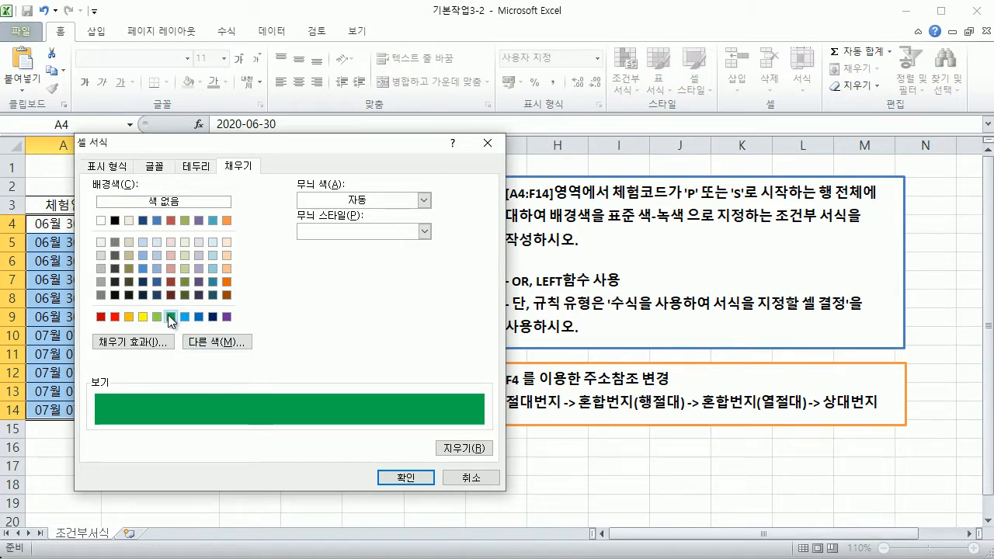
click(404, 478)
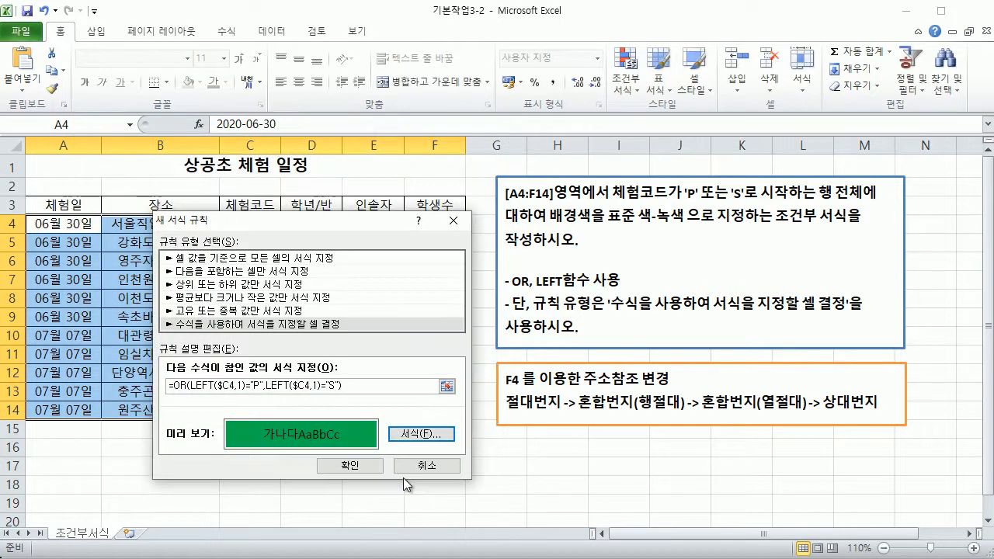
click(348, 466)
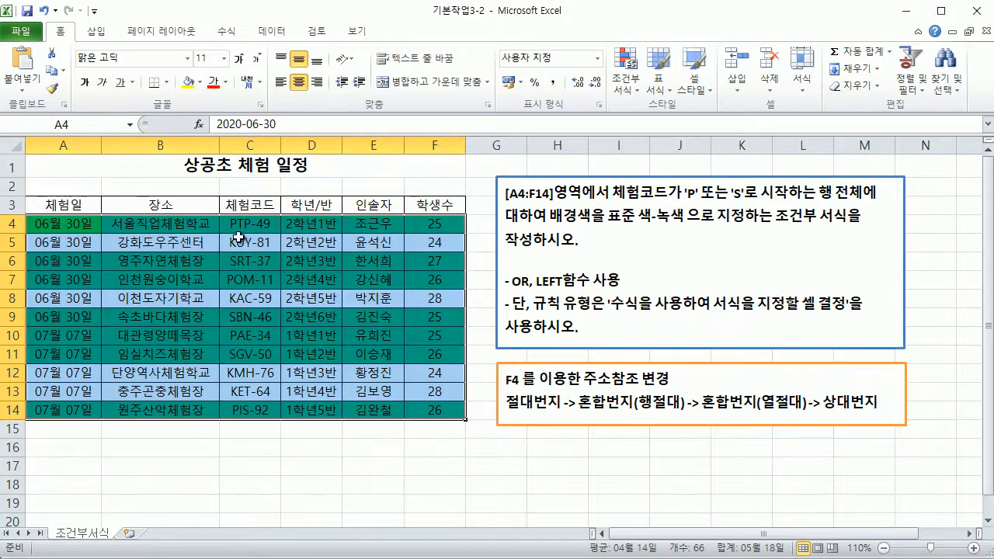
click(436, 486)
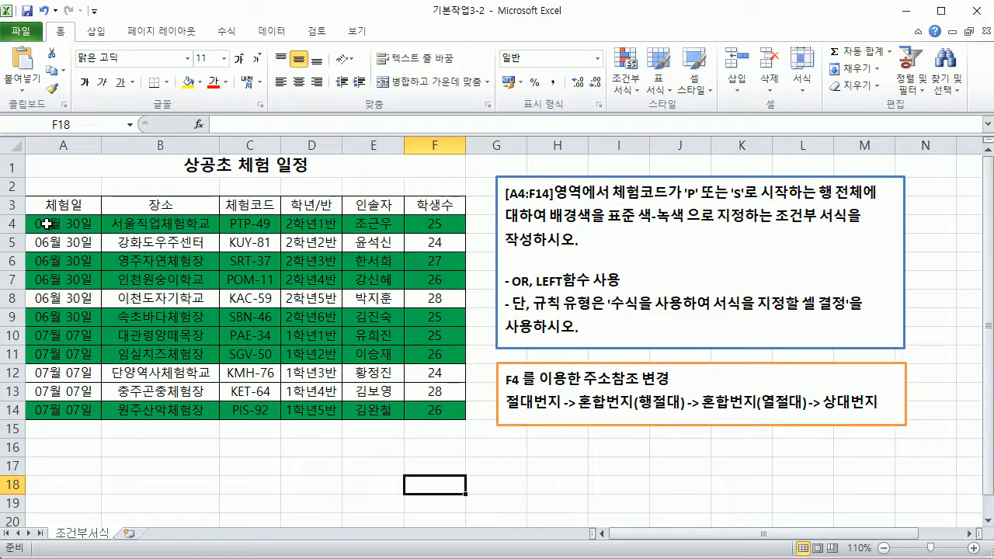
Select A4:F14, examine its conditional formatting rule's formula and format in the rule manager, and deselect the table
drag(47, 224, 412, 403)
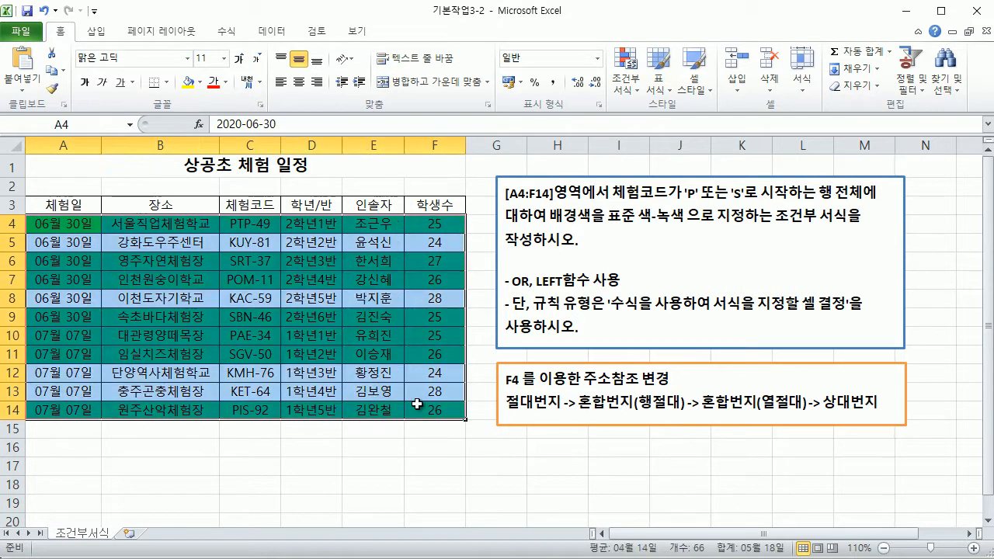
click(633, 87)
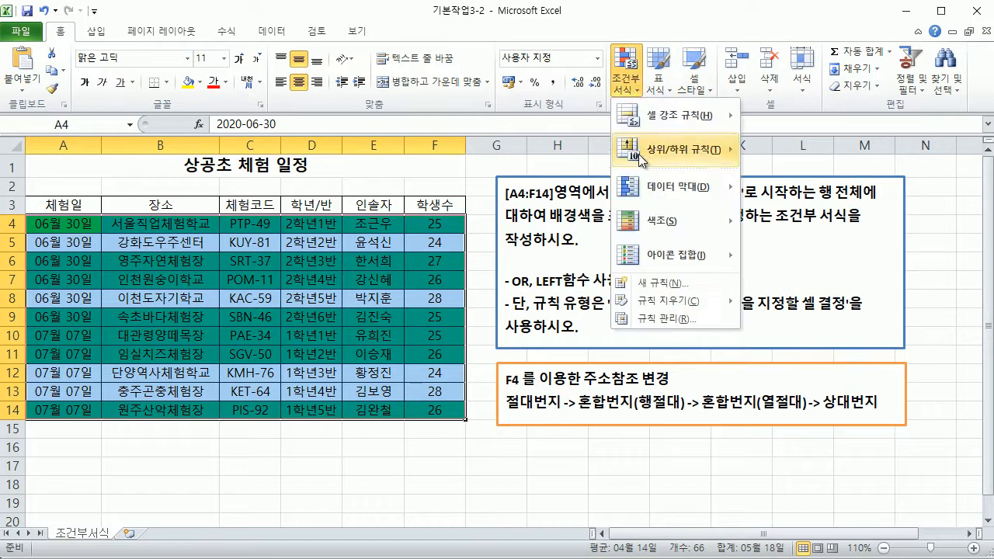
click(660, 318)
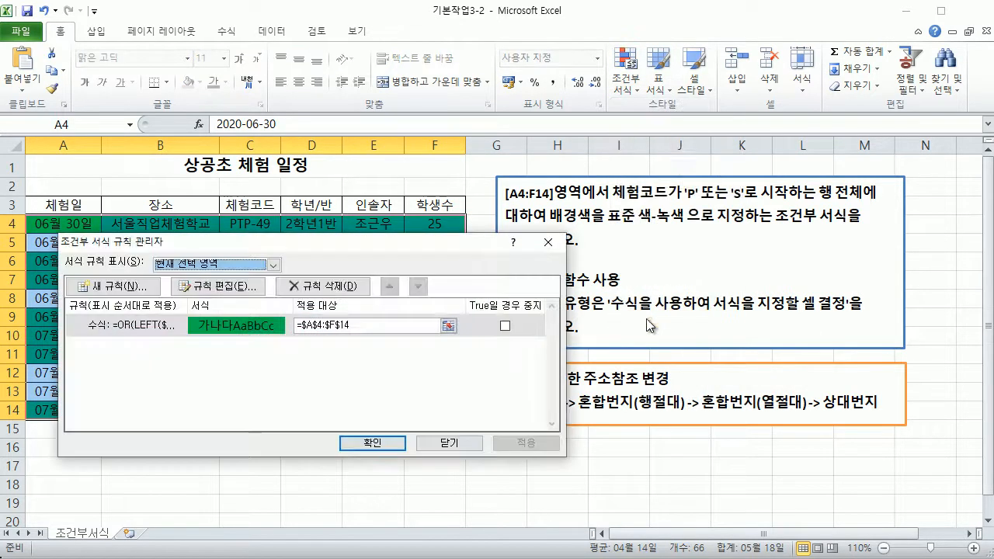
drag(468, 251, 766, 165)
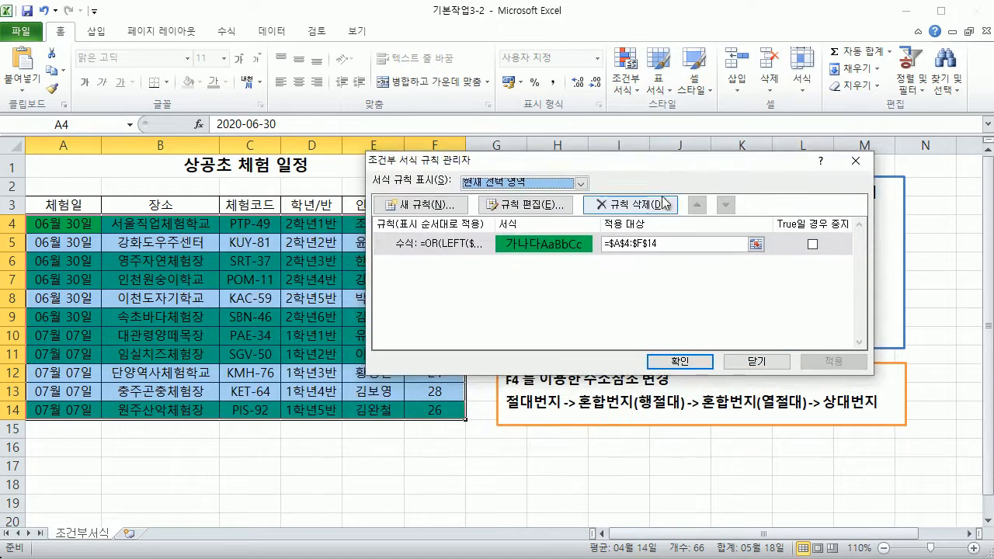
click(549, 248)
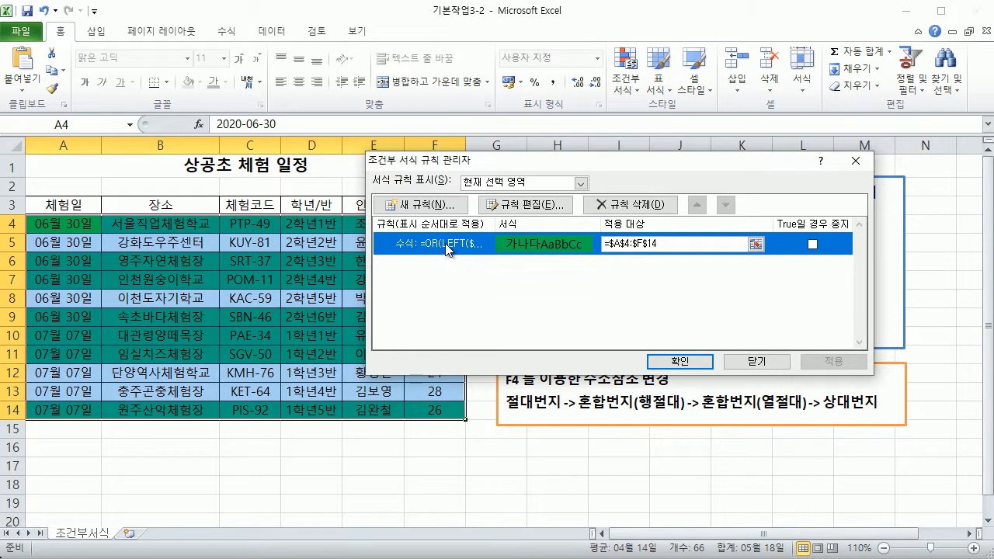
click(538, 206)
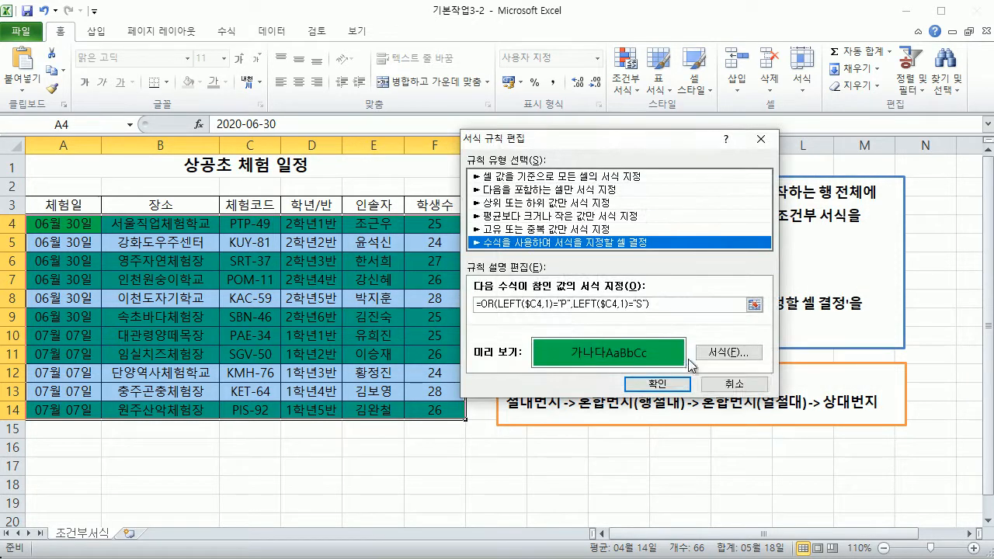
click(713, 384)
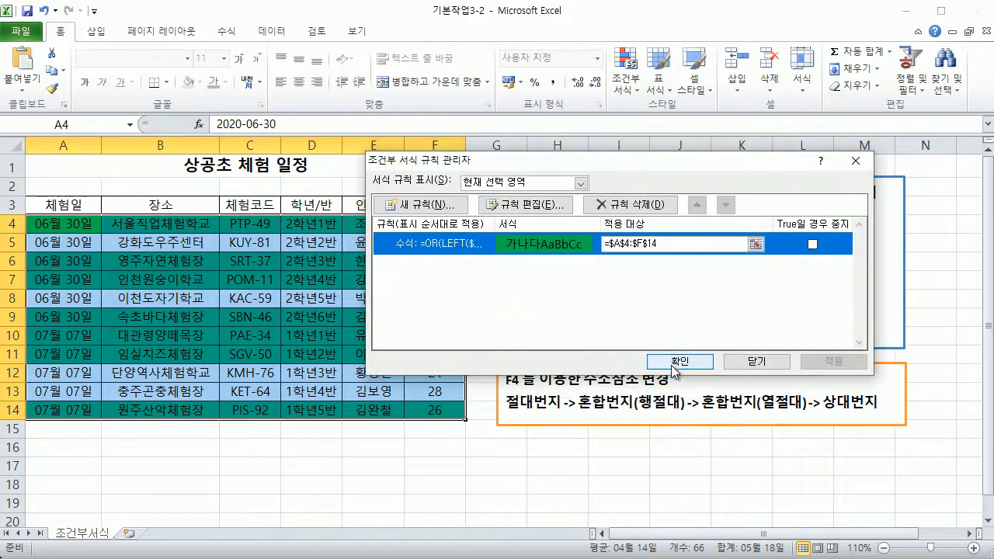
click(659, 295)
click(543, 480)
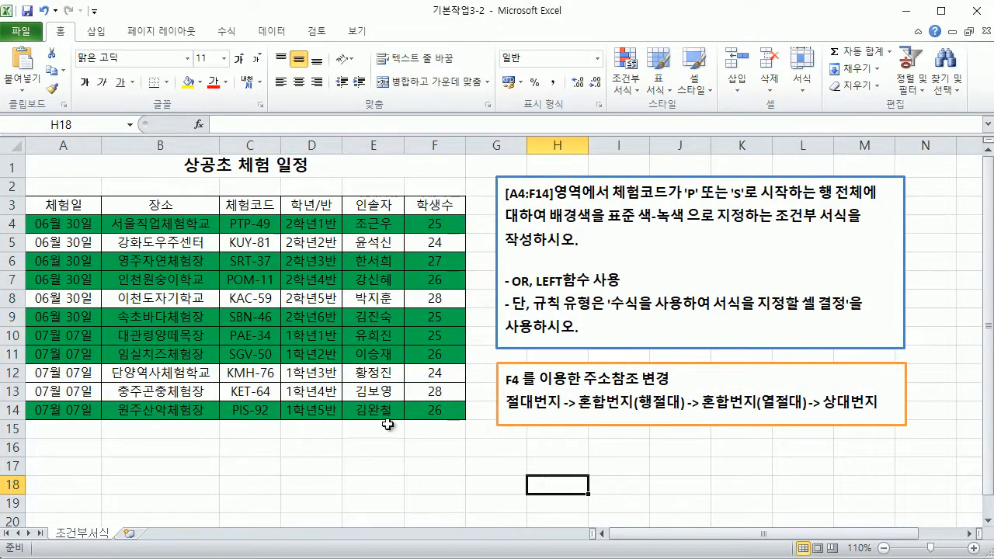